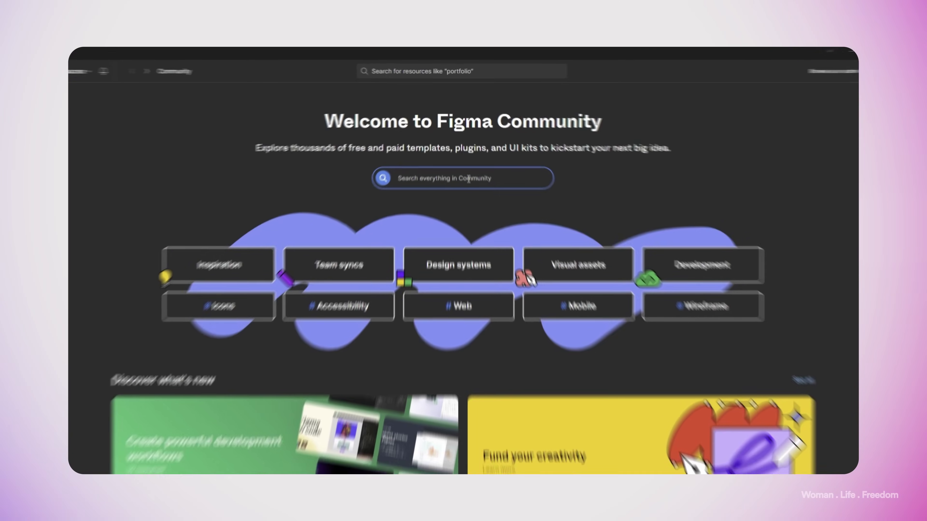
# Step: Search the Community for 'Iphone keyboard' and open the iOS Keyboard (iPhone & iPad) file in Figma
pyautogui.write('lp')
pyautogui.write('hone keyboard')
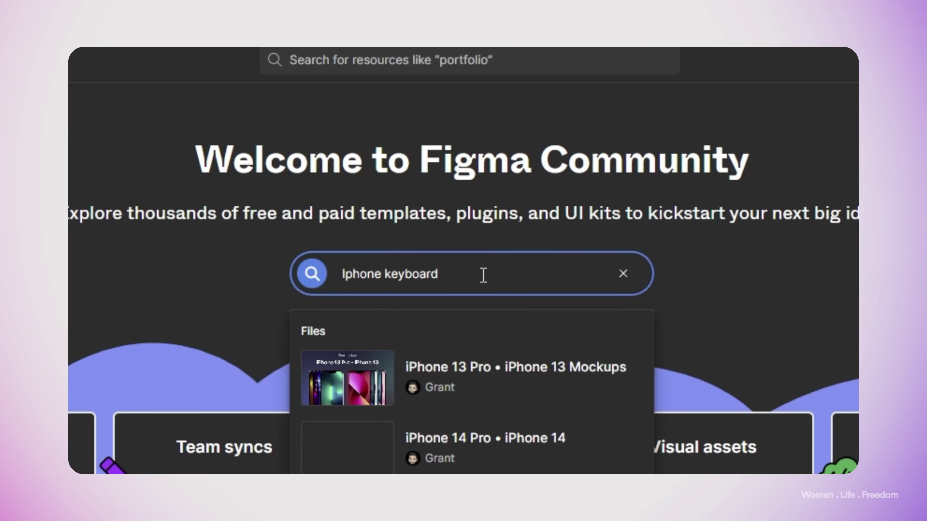
pyautogui.press('Return')
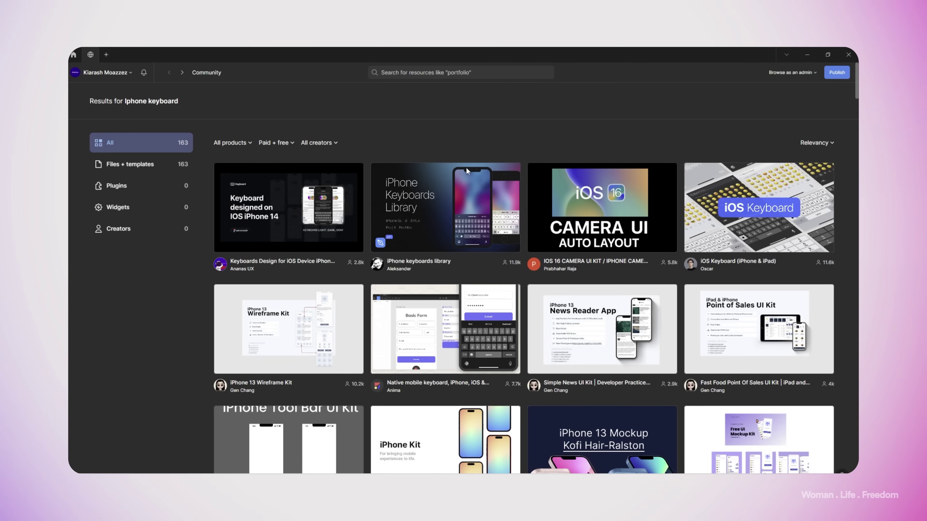
pyautogui.click(758, 226)
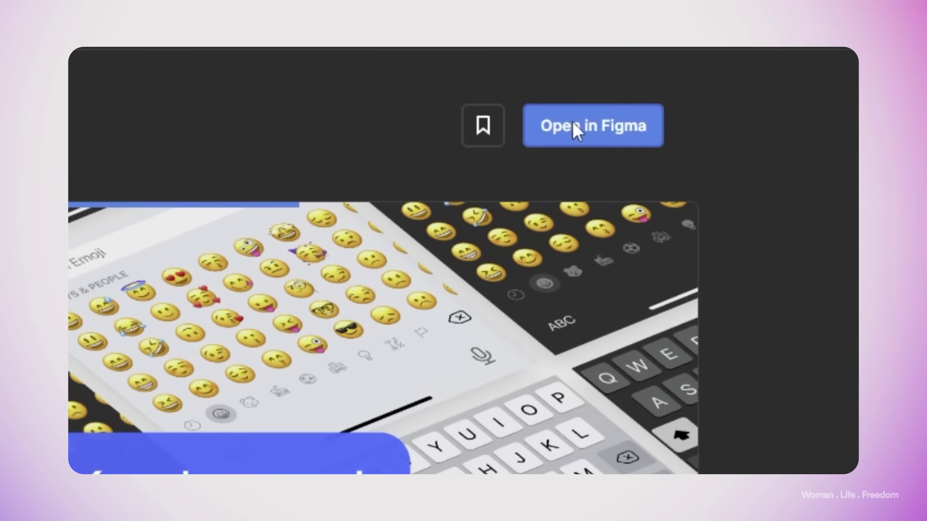
pyautogui.click(576, 128)
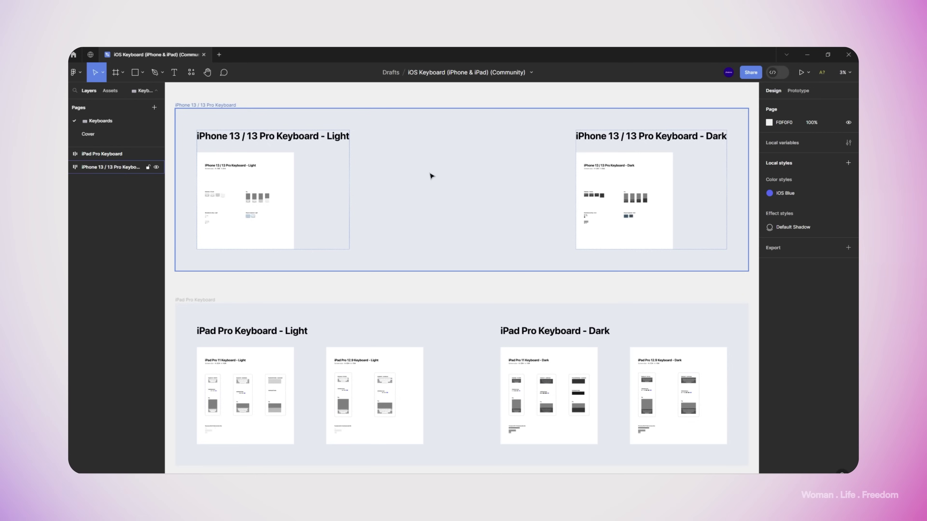
# Step: Browse the Keyboard - Portrait designs and select the dark portrait iPhone keyboard
pyautogui.scroll(-5, 424, 426)
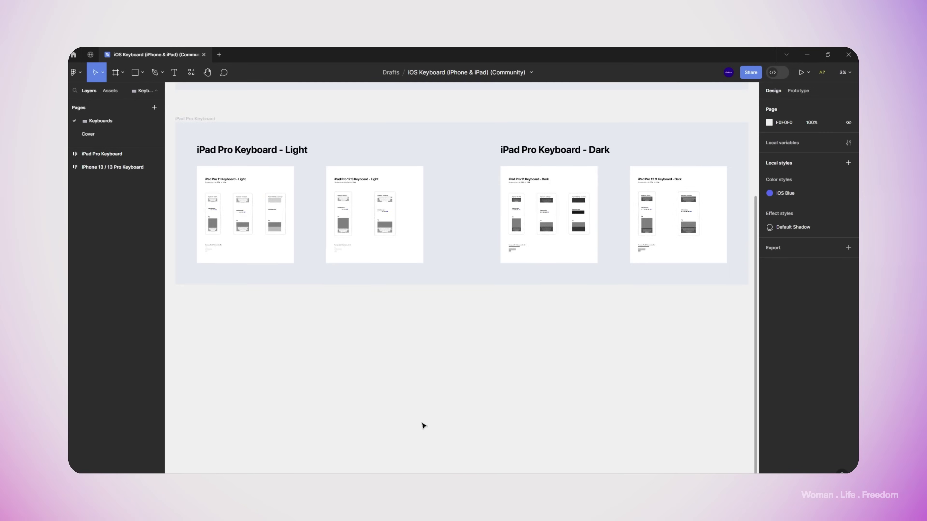
pyautogui.scroll(-2, 424, 425)
pyautogui.scroll(-1, 424, 425)
pyautogui.scroll(10, 548, 296)
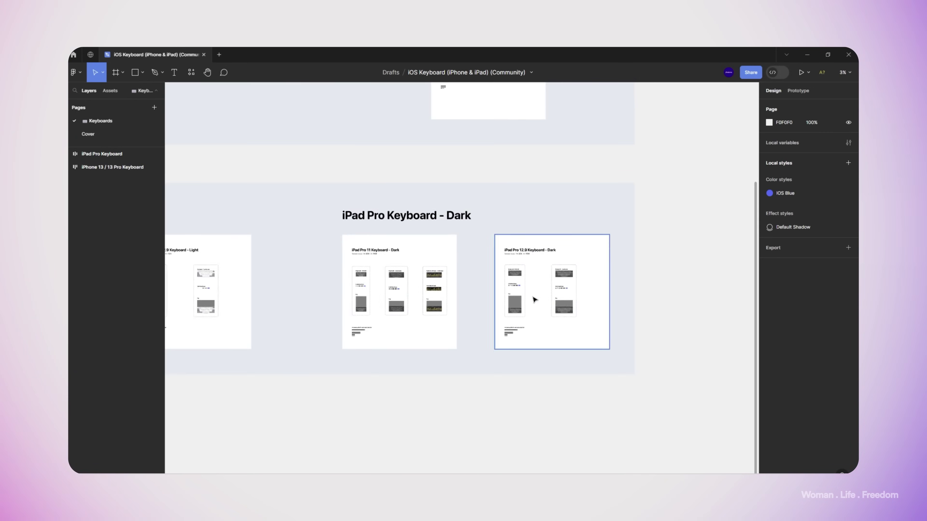
pyautogui.scroll(3, 536, 302)
pyautogui.scroll(15, 536, 303)
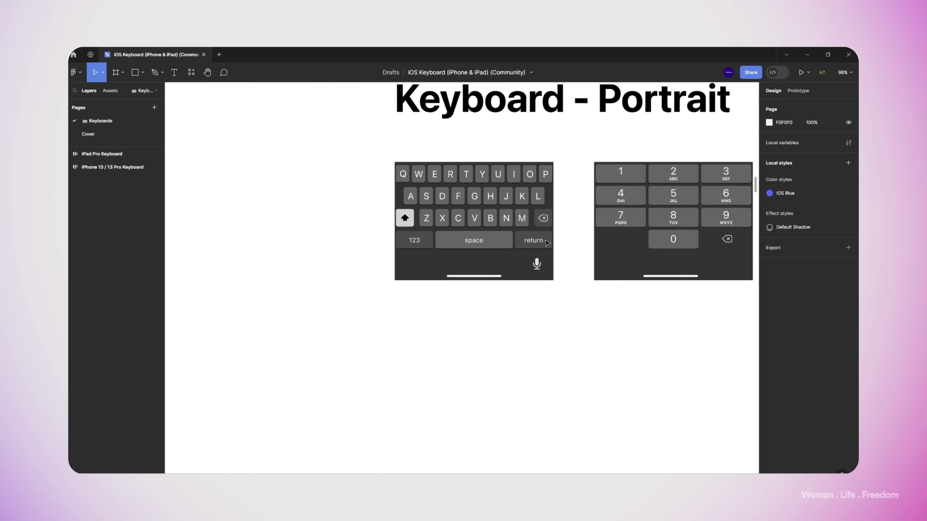
pyautogui.click(457, 169)
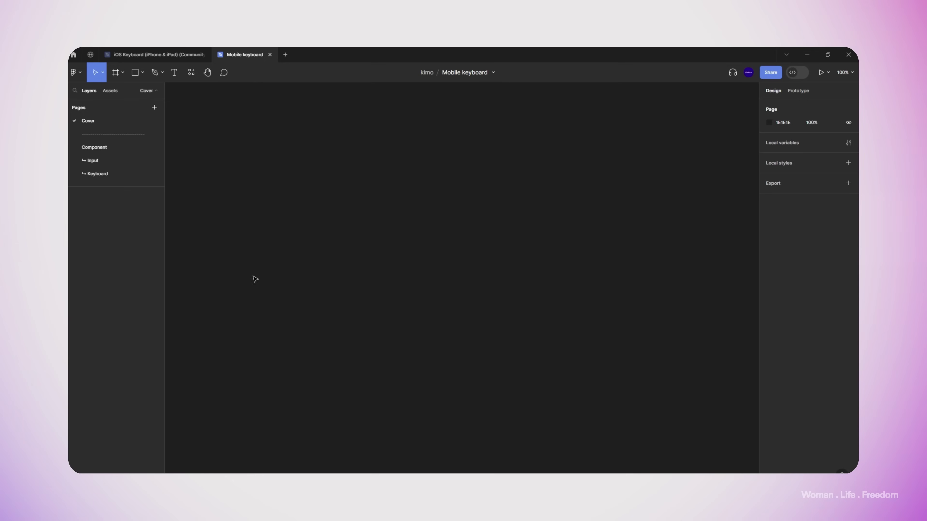
# Step: Paste the dark keyboard onto the Keyboard page, review its component configuration, and reselect it
pyautogui.click(97, 172)
pyautogui.hotkey('ctrl', 'v')
pyautogui.hotkey('shift', '2')
pyautogui.scroll(-3, 448, 285)
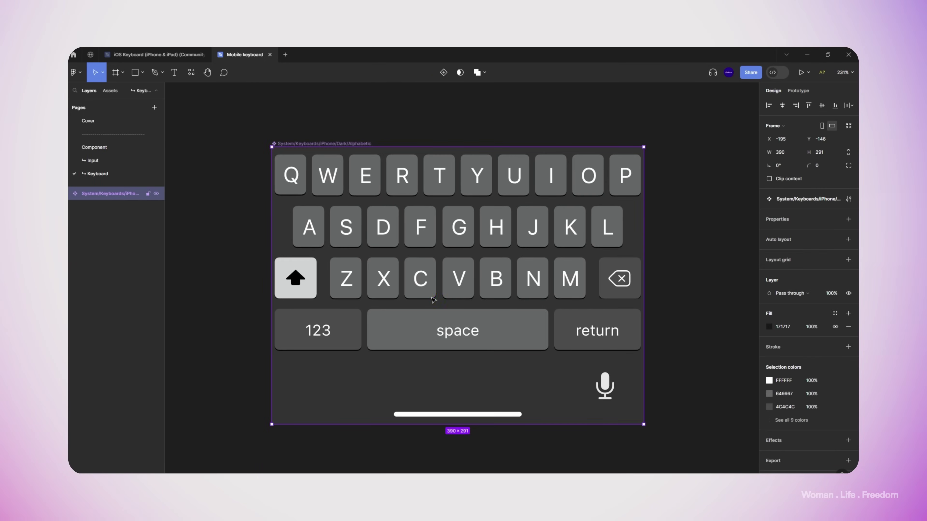
pyautogui.click(849, 198)
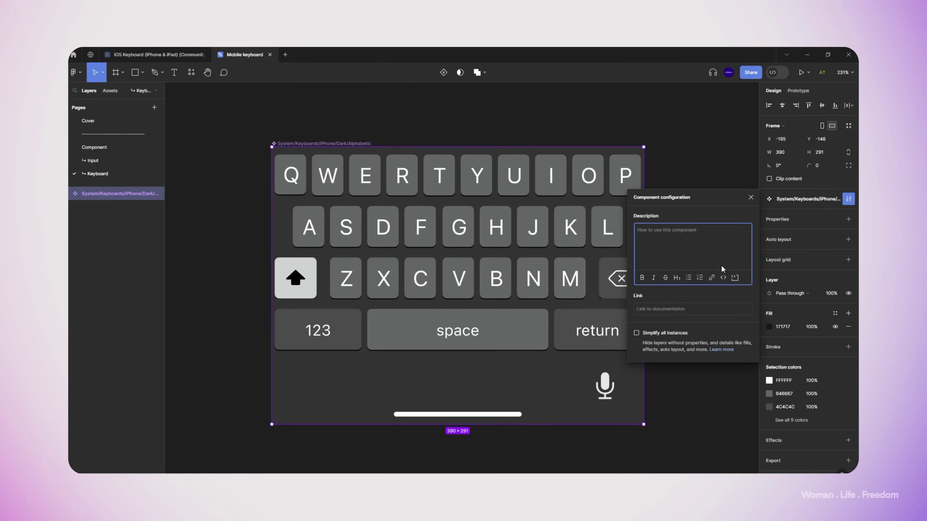
pyautogui.click(750, 197)
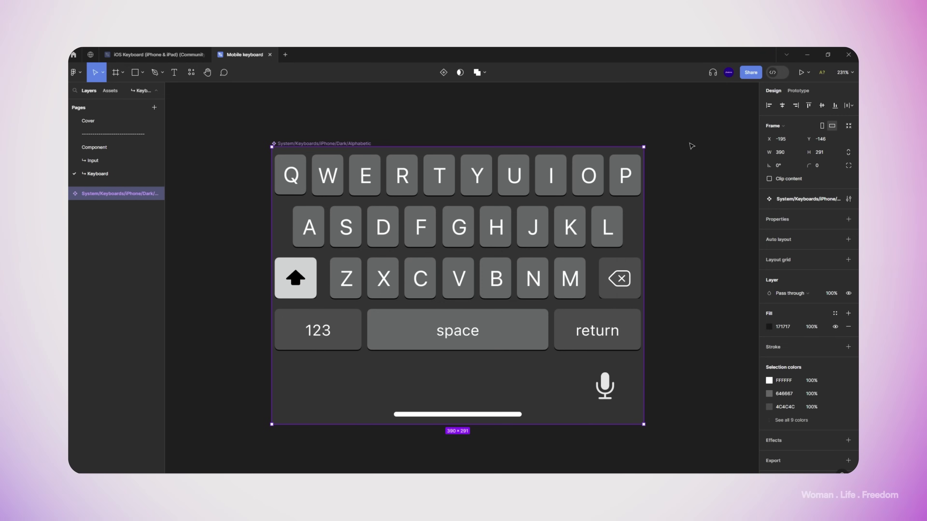
pyautogui.click(685, 148)
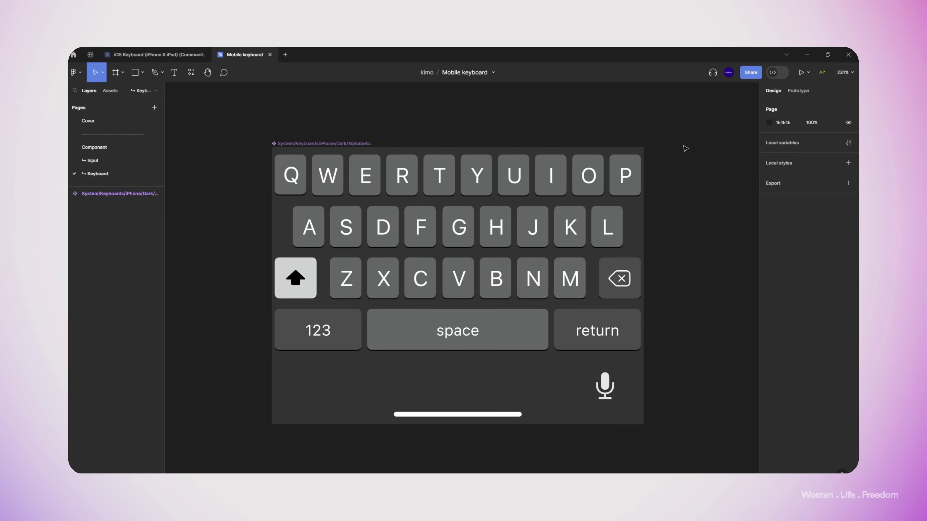
pyautogui.click(278, 143)
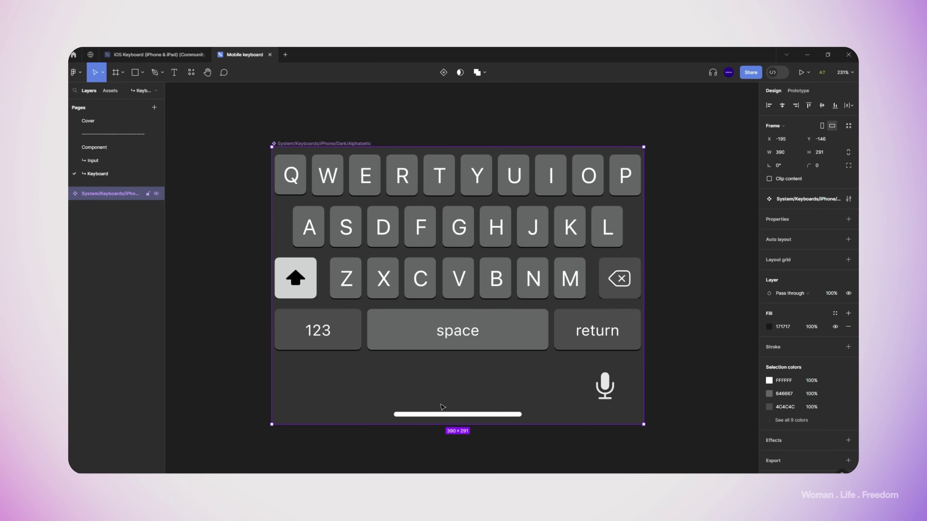
pyautogui.scroll(-5, 455, 397)
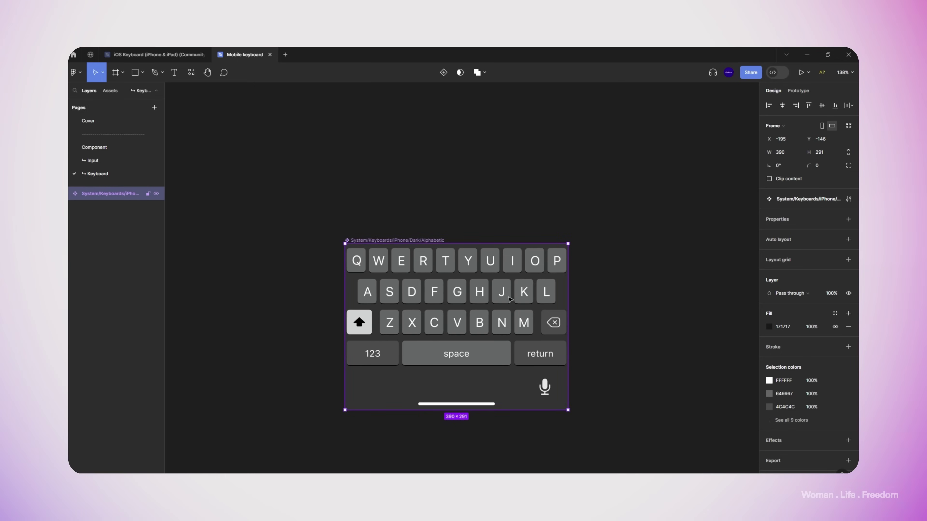
# Step: Select every key inside the keyboard and detach them all from their component
pyautogui.doubleClick(510, 298)
pyautogui.doubleClick(509, 299)
pyautogui.click(849, 233)
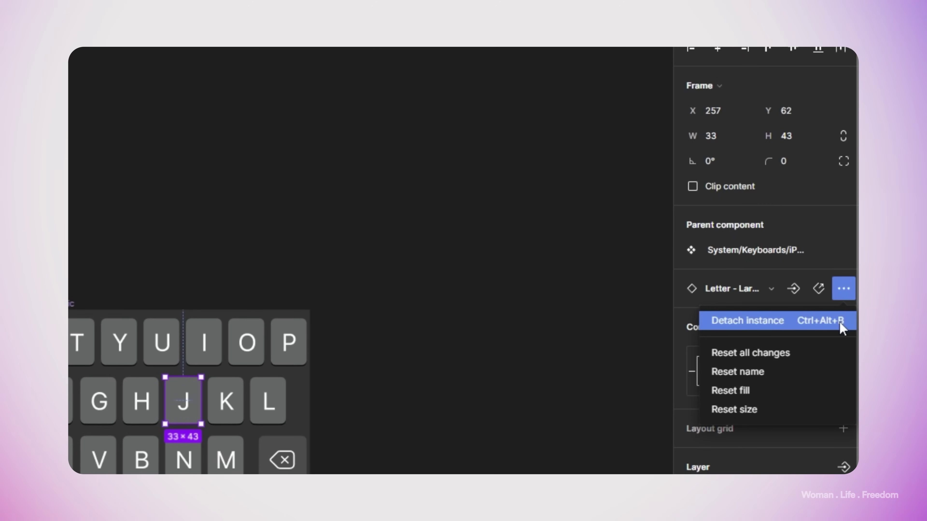
pyautogui.moveTo(276, 224); pyautogui.dragTo(645, 445)
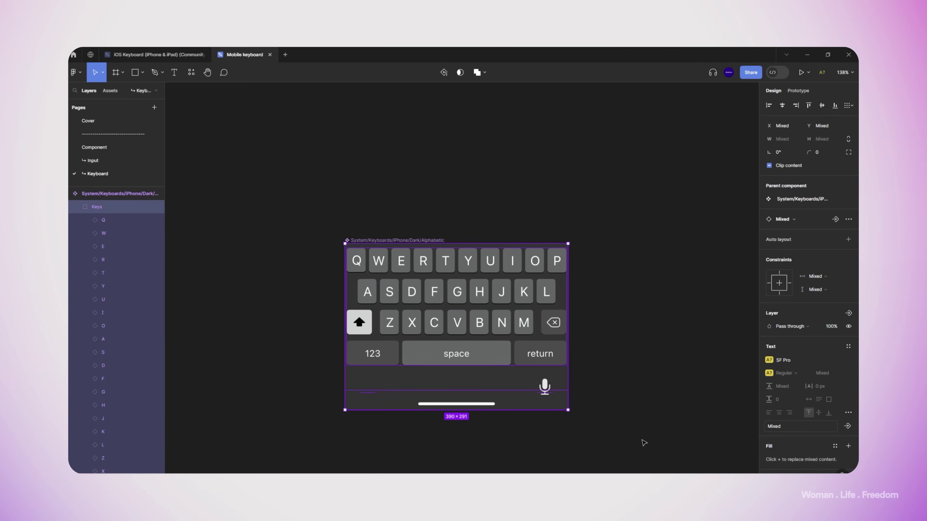
pyautogui.press('Return')
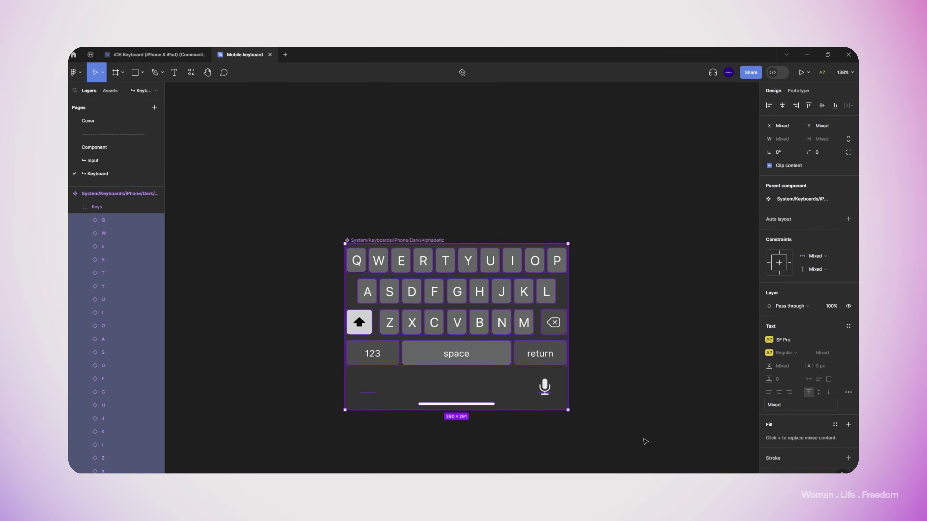
pyautogui.hotkey('ctrl', '/')
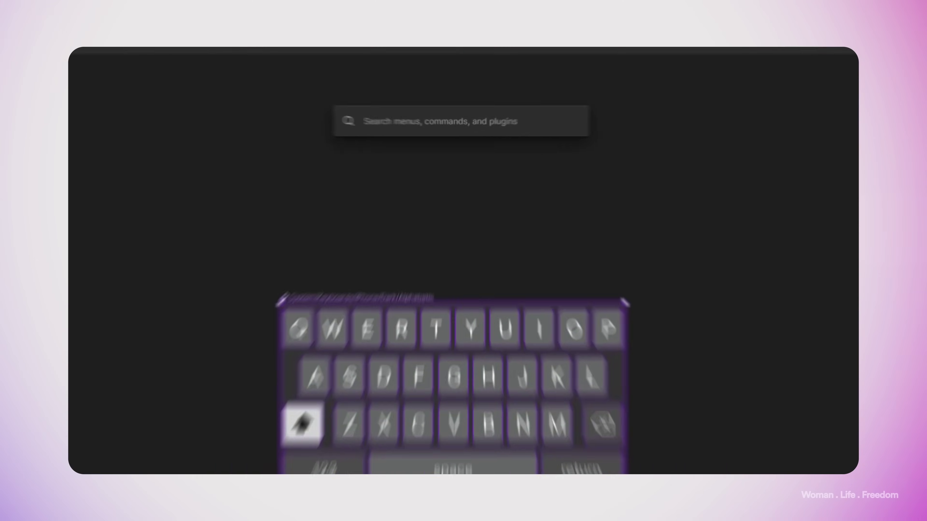
pyautogui.write('deat')
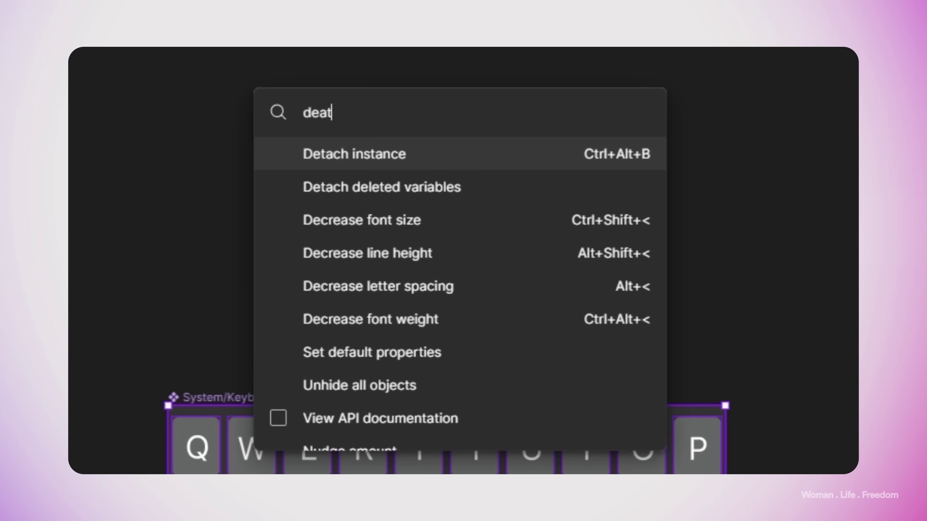
pyautogui.click(399, 168)
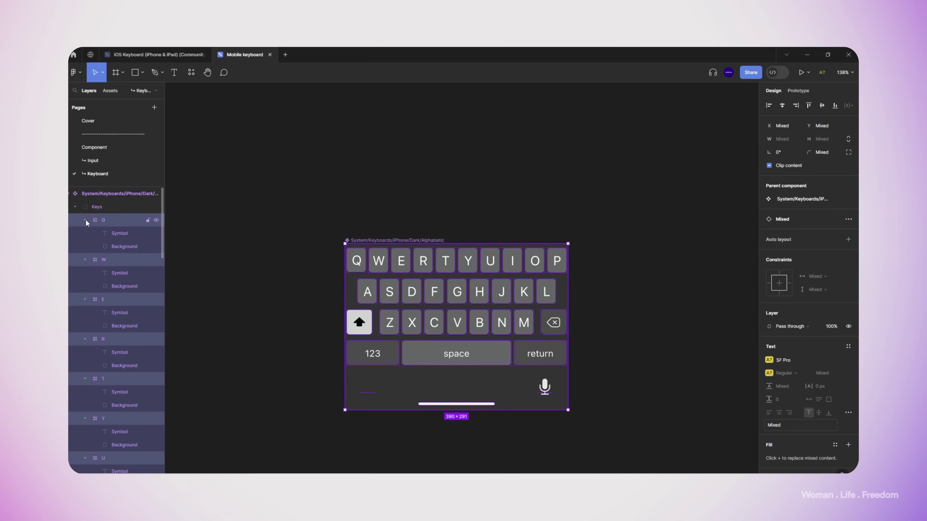
# Step: Collapse the Q through O key layers and reselect the keyboard frame
pyautogui.click(86, 220)
pyautogui.click(85, 234)
pyautogui.click(85, 246)
pyautogui.click(85, 259)
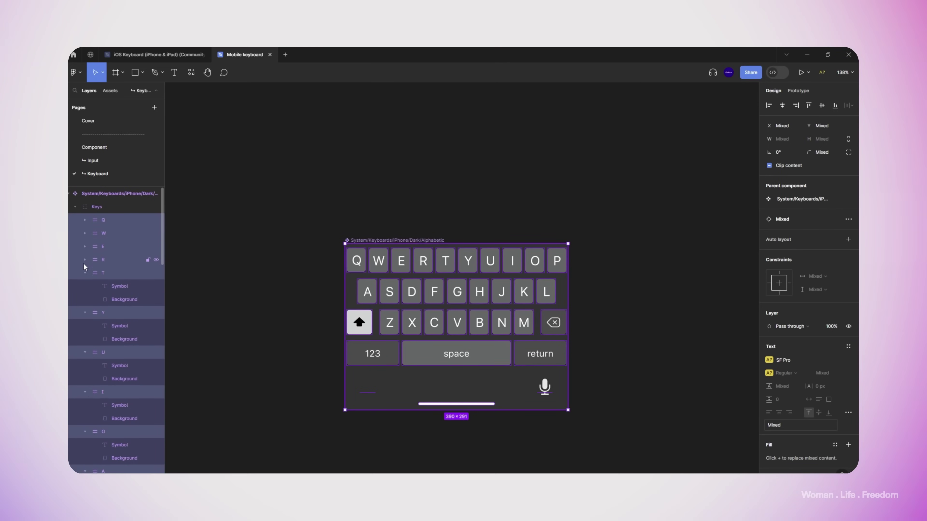
pyautogui.click(85, 272)
pyautogui.click(85, 286)
pyautogui.click(85, 299)
pyautogui.click(85, 313)
pyautogui.click(85, 325)
pyautogui.click(271, 216)
pyautogui.click(372, 238)
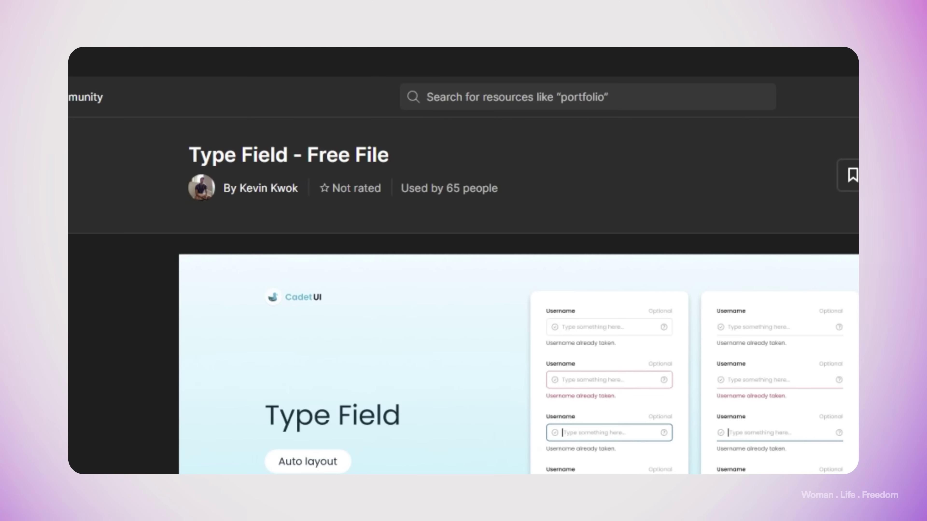
# Step: Open the Type Field kit, select its Text Input Field/Box set, then go to Mobile keyboard's Input page
pyautogui.click(588, 173)
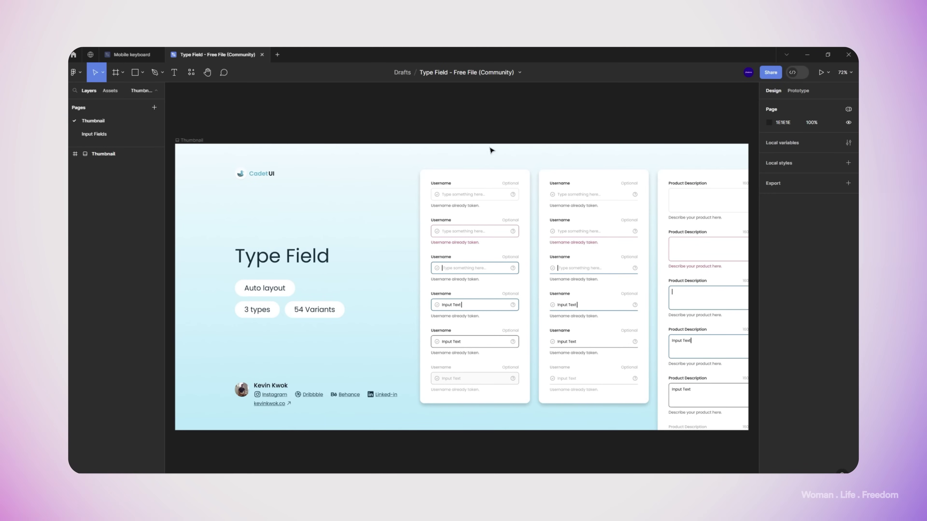
pyautogui.click(98, 133)
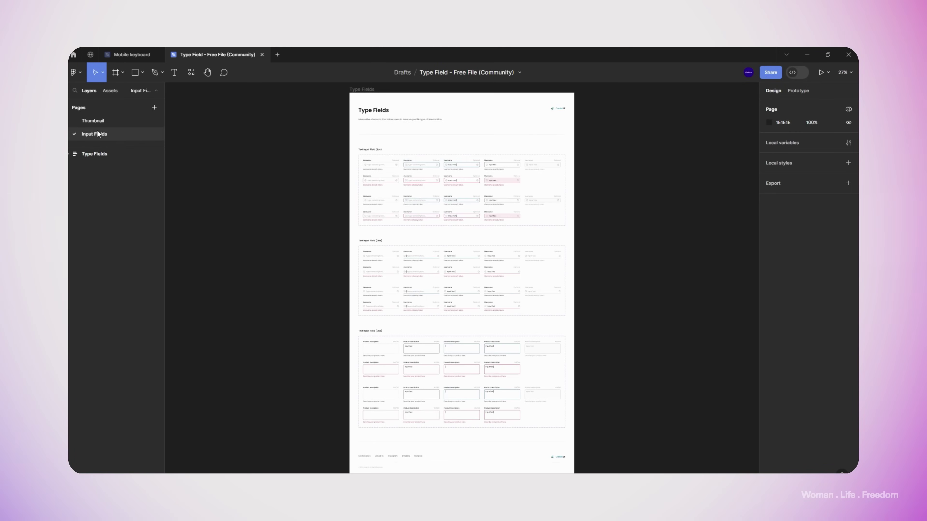
pyautogui.scroll(5, 398, 180)
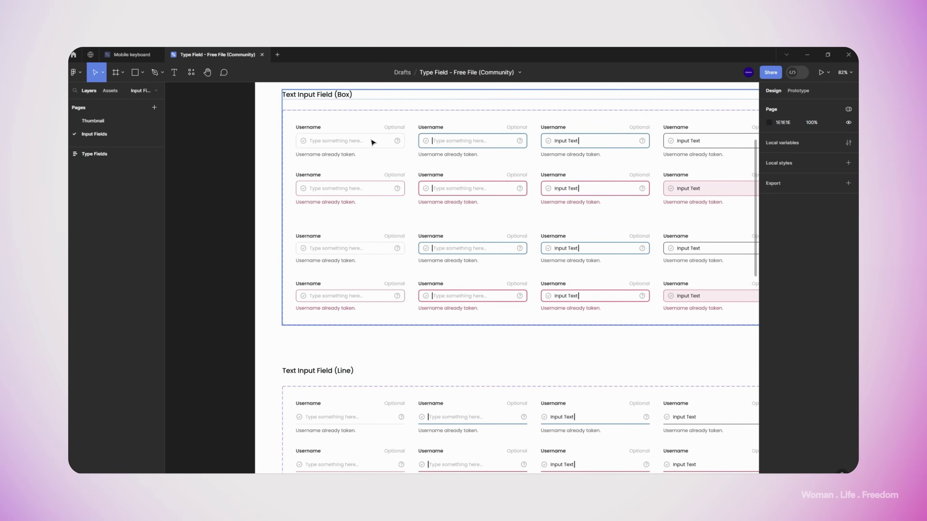
pyautogui.click(373, 142)
pyautogui.click(373, 142)
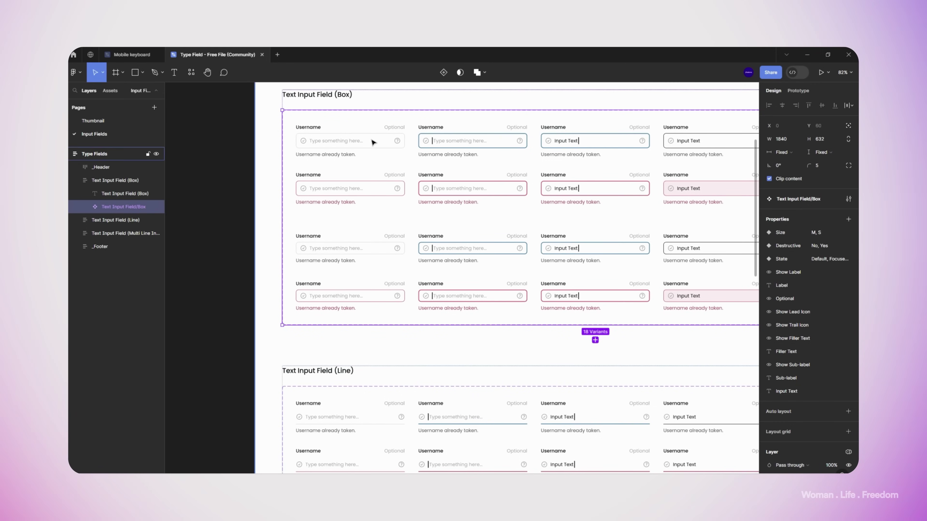
pyautogui.click(127, 55)
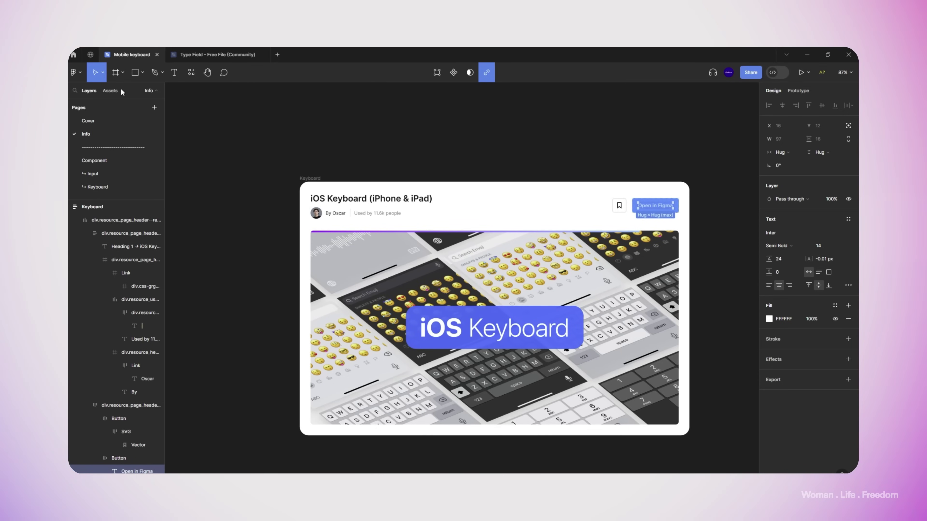
pyautogui.click(106, 188)
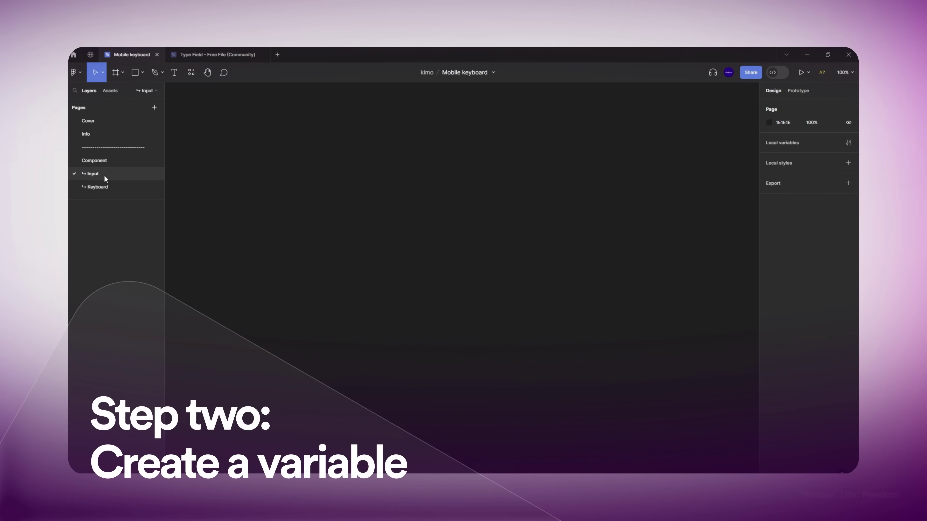
# Step: Create a local string variable txt-input with the value 'write here'
pyautogui.click(834, 219)
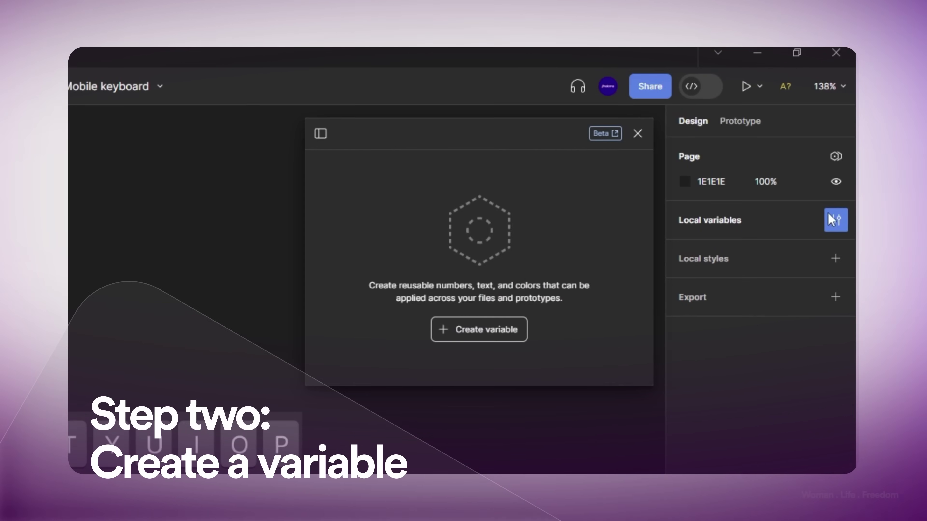
pyautogui.click(511, 332)
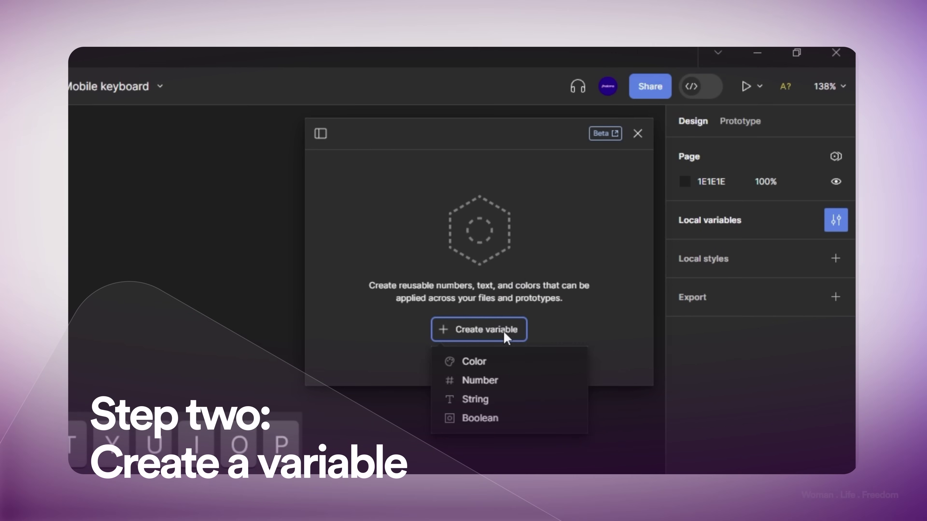
pyautogui.click(477, 399)
pyautogui.write('tz')
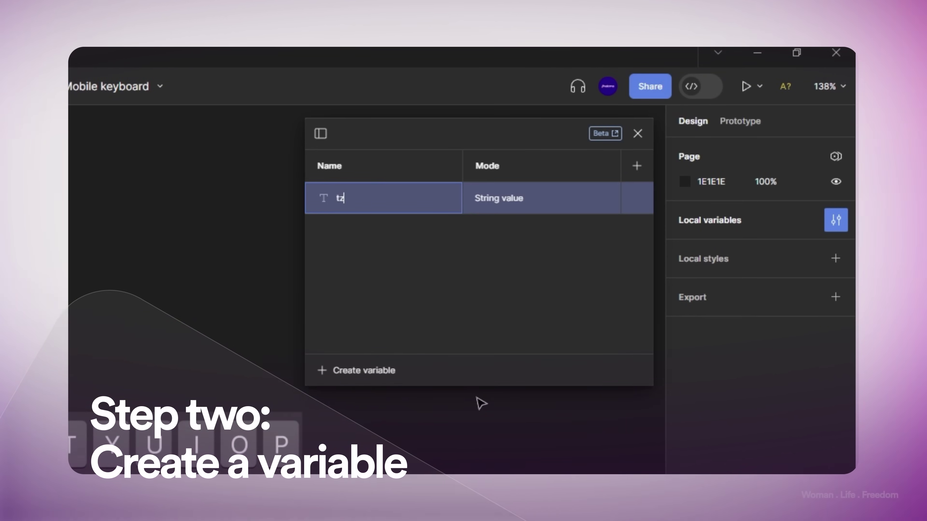
pyautogui.write('=xt-')
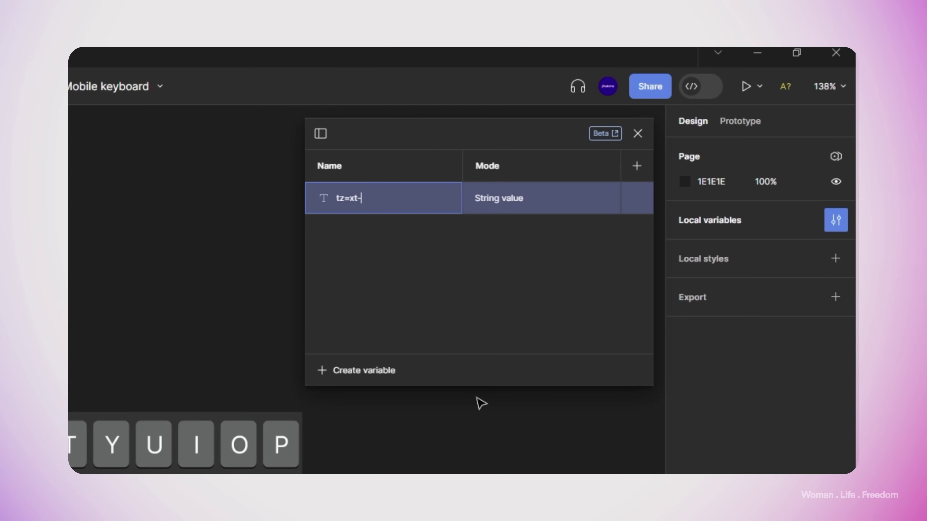
pyautogui.write('input')
pyautogui.click(495, 193)
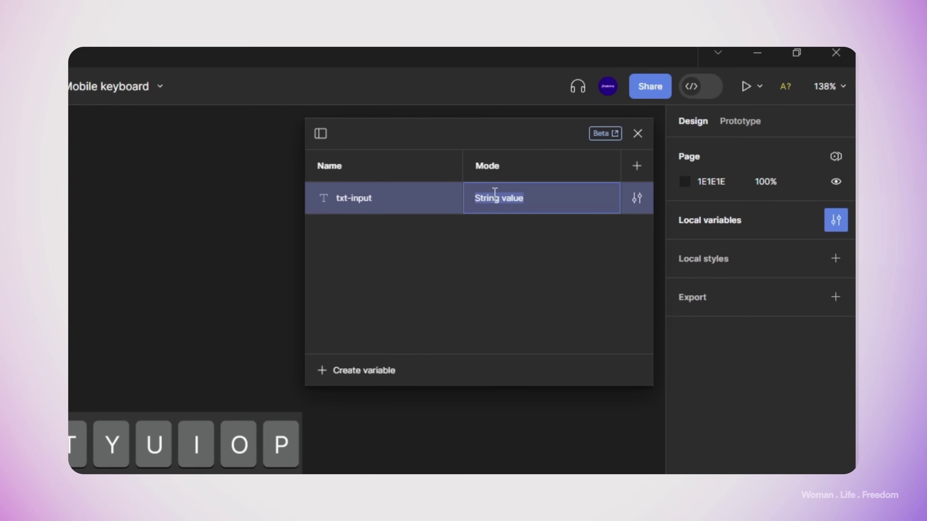
pyautogui.write('write here')
pyautogui.press('Return')
# Step: Rename the variable's mode column to Name
pyautogui.doubleClick(488, 166)
pyautogui.write('Name')
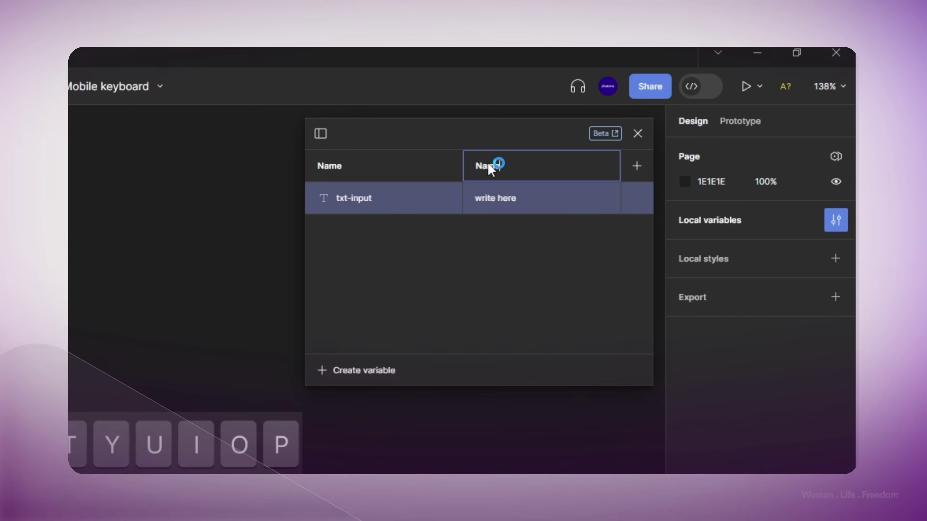
pyautogui.press('Return')
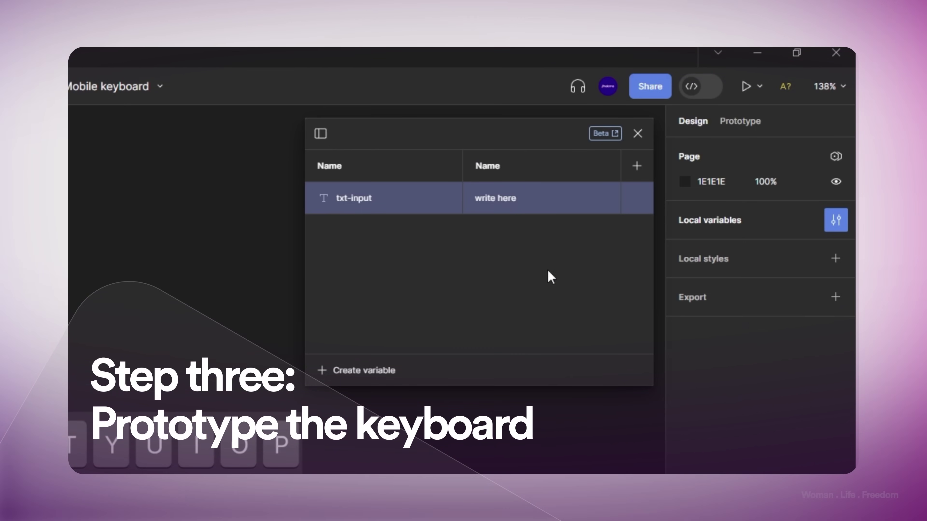
# Step: Give the Q key an on-click Conditional interaction
pyautogui.click(354, 269)
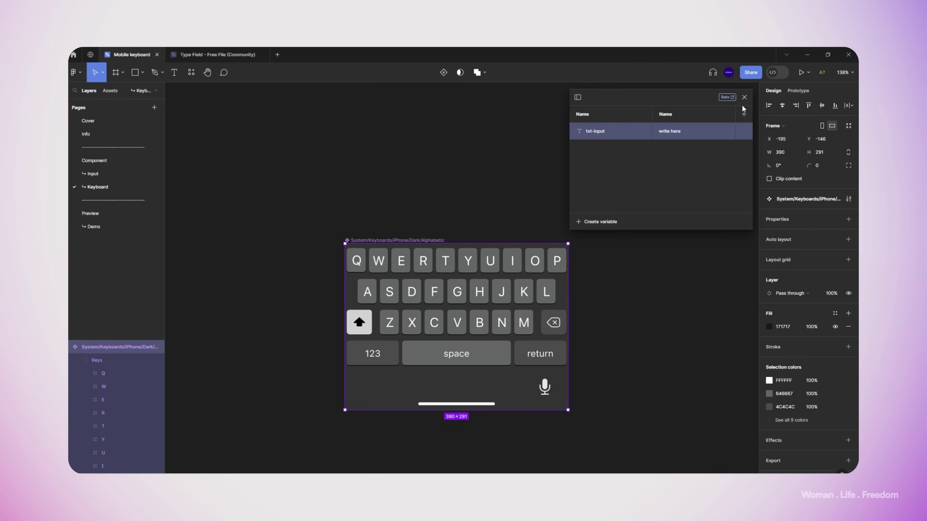
pyautogui.click(744, 98)
pyautogui.doubleClick(353, 269)
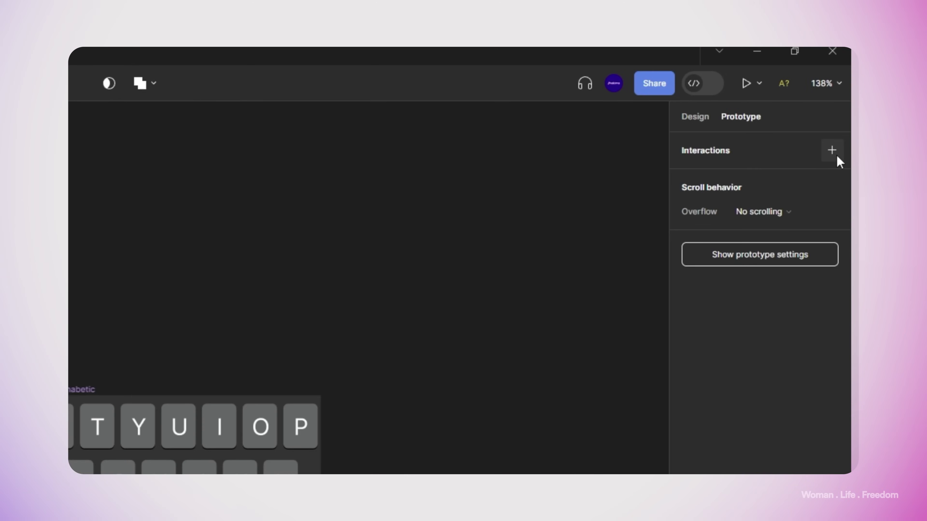
pyautogui.click(836, 156)
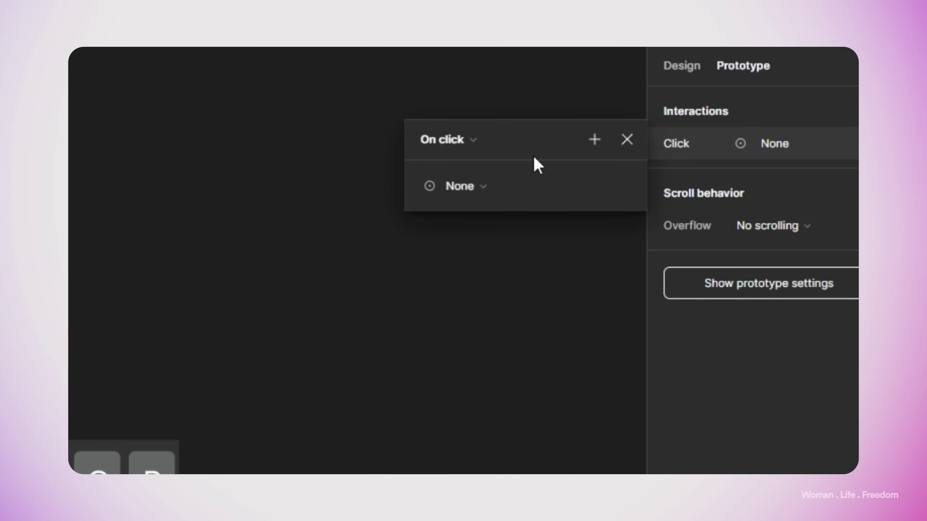
pyautogui.click(464, 190)
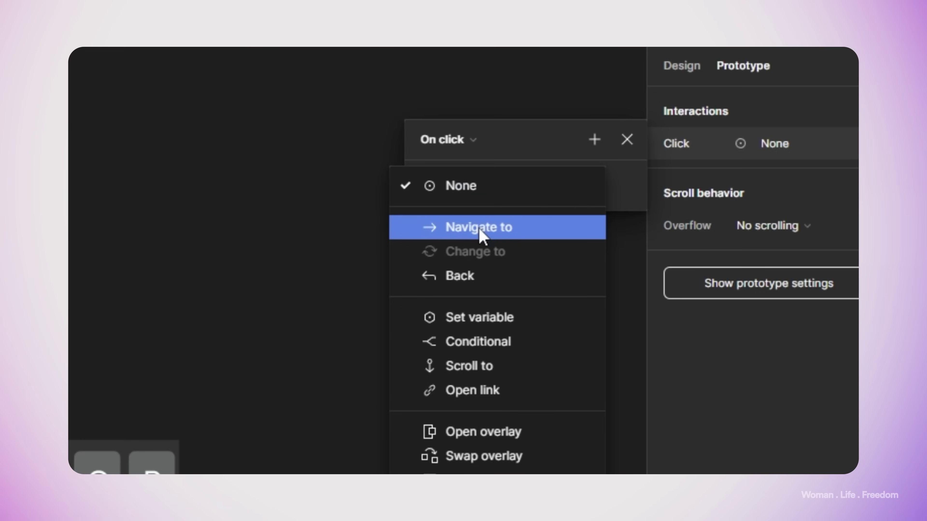
pyautogui.click(472, 341)
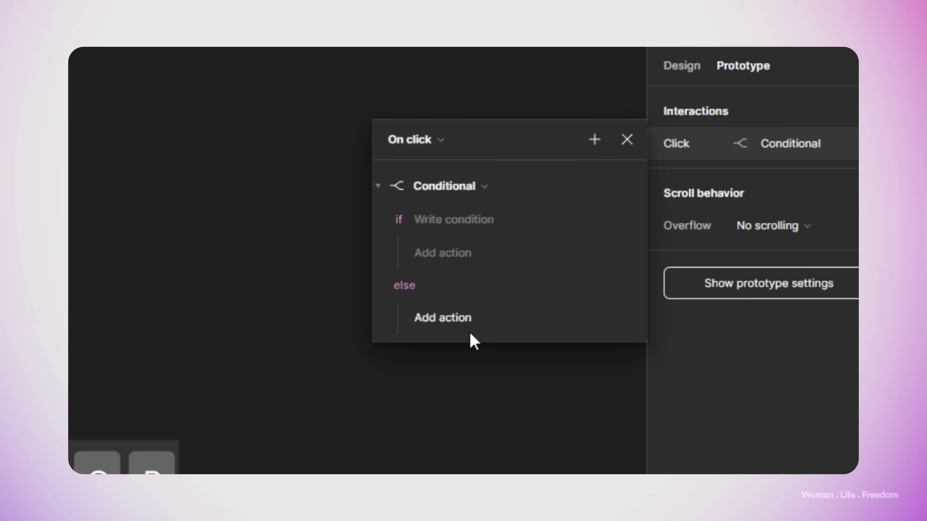
# Step: Make the condition txt-input == "write here" set txt-input to "q"
pyautogui.click(432, 221)
pyautogui.click(440, 367)
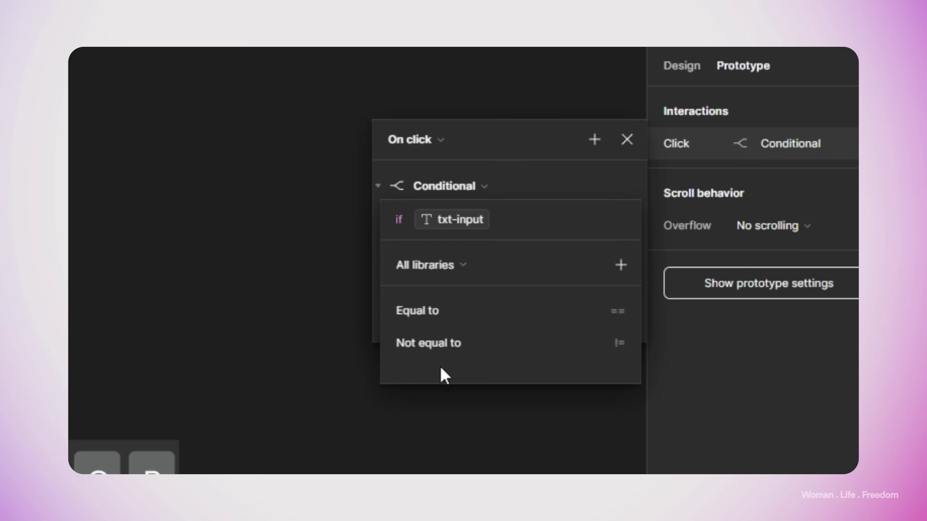
pyautogui.click(452, 312)
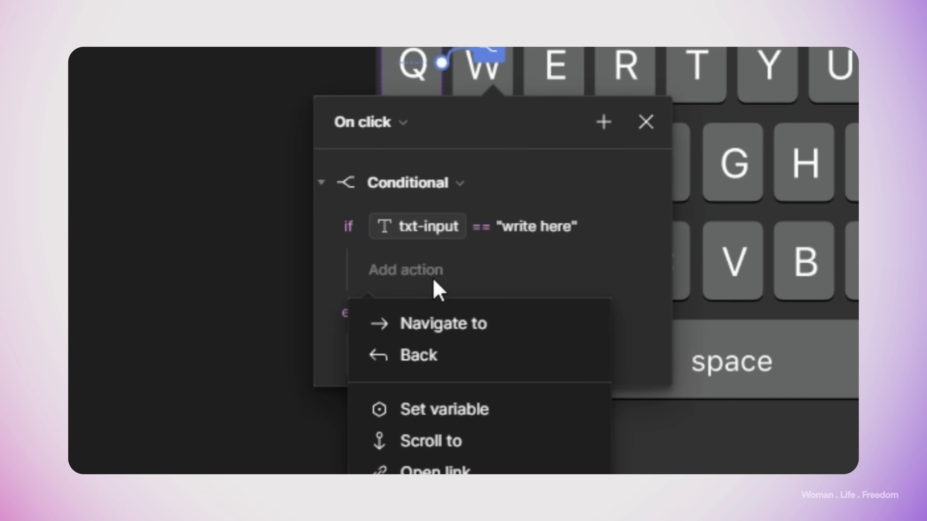
pyautogui.click(455, 408)
pyautogui.click(426, 438)
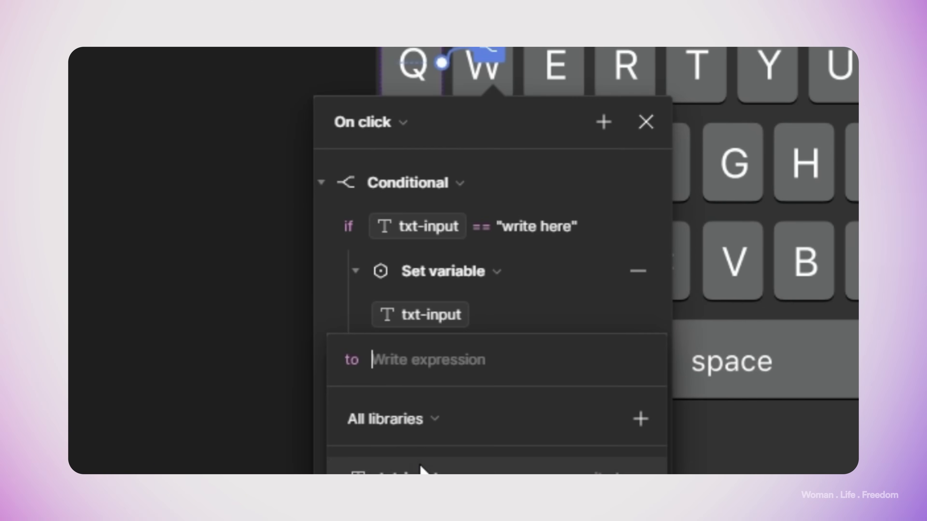
pyautogui.write('"q"')
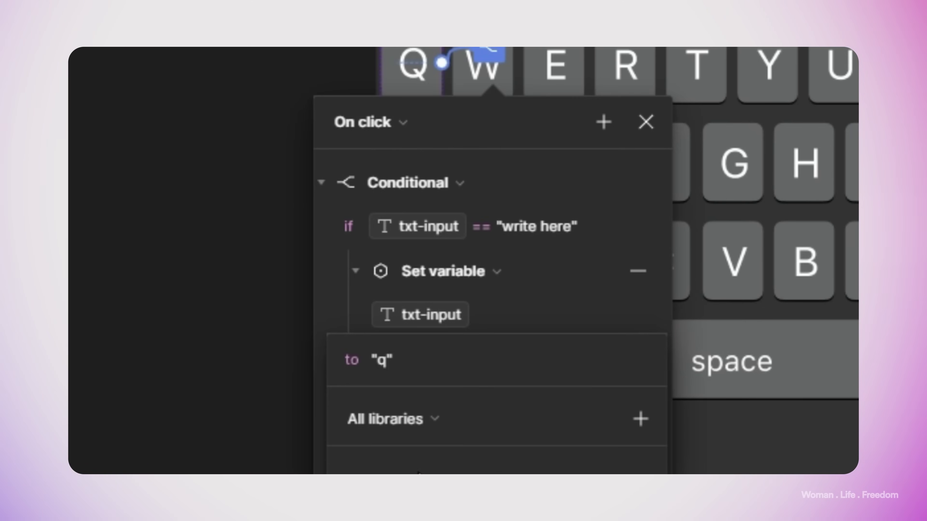
pyautogui.press('Return')
pyautogui.click(440, 457)
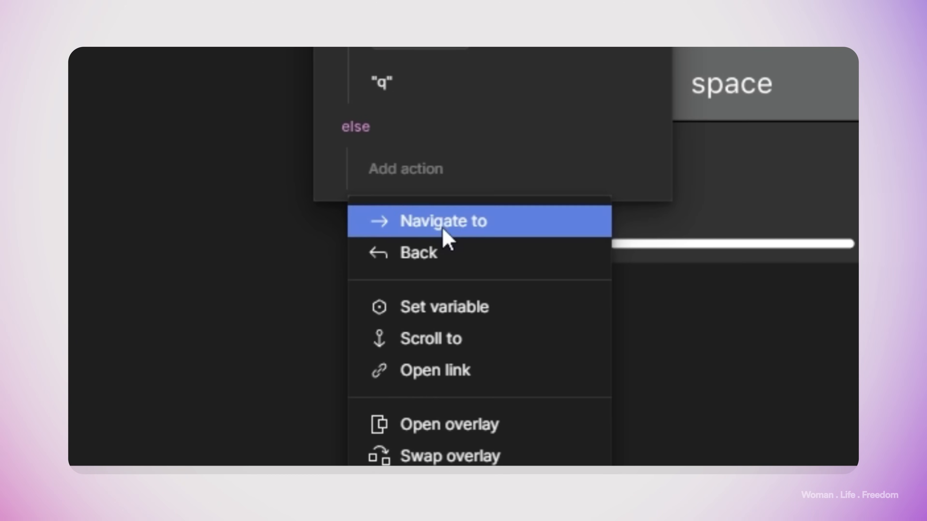
# Step: Make the Q key's else branch set txt-input to txt-input + "q"
pyautogui.click(443, 305)
pyautogui.click(445, 330)
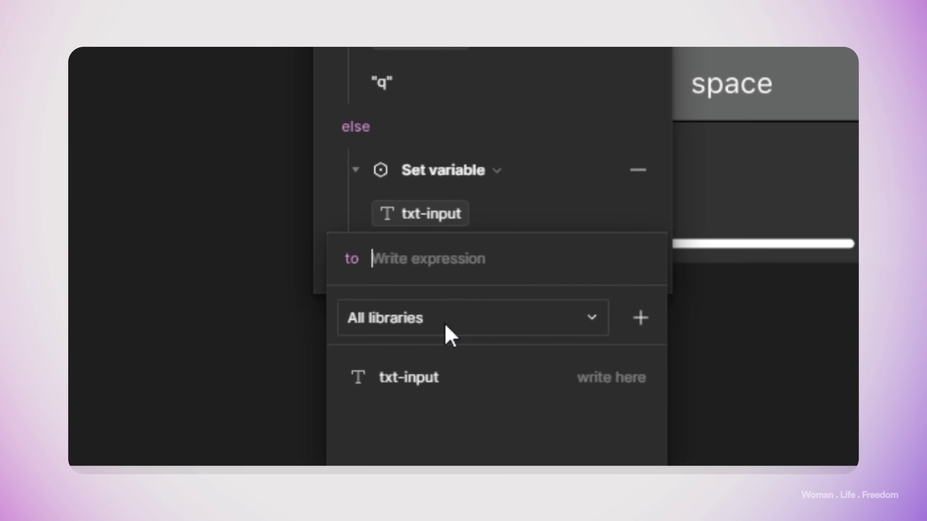
pyautogui.click(454, 374)
pyautogui.write('+')
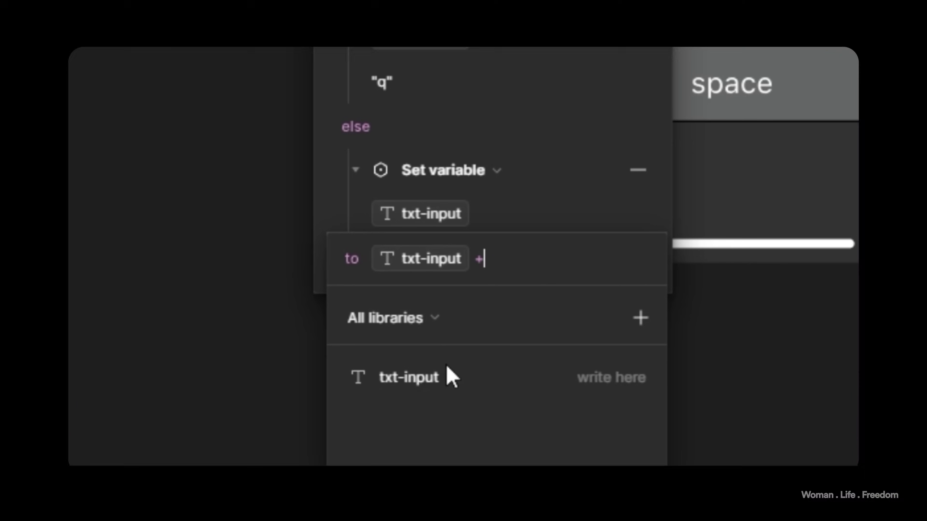
pyautogui.write(" '")
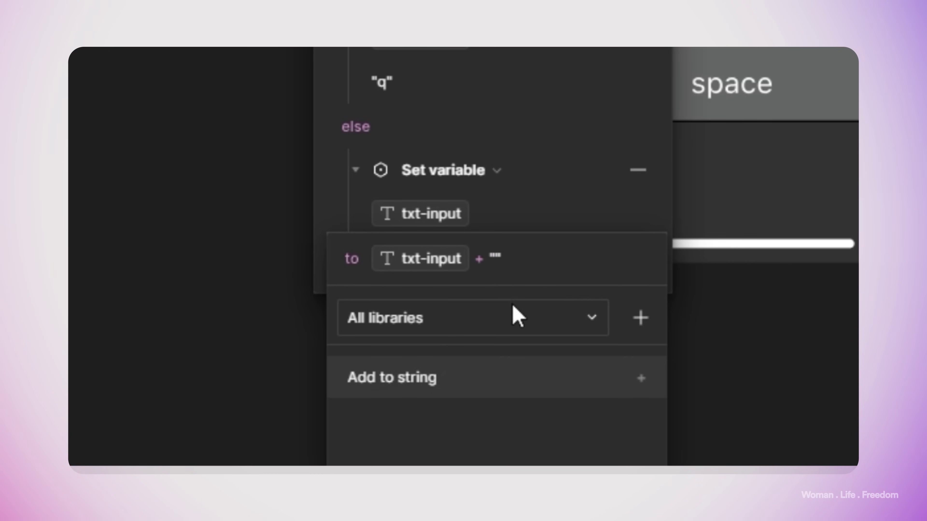
pyautogui.press('BackSpace')
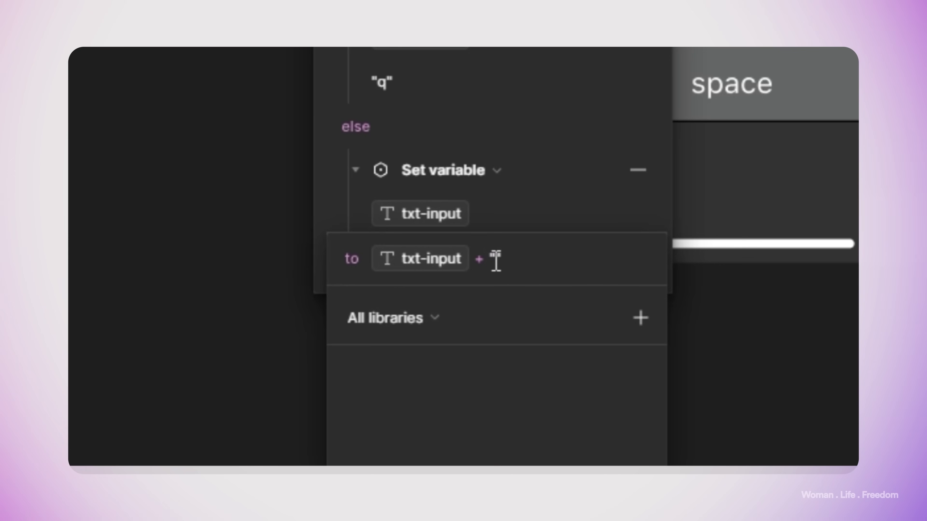
pyautogui.write('"q')
pyautogui.click(779, 389)
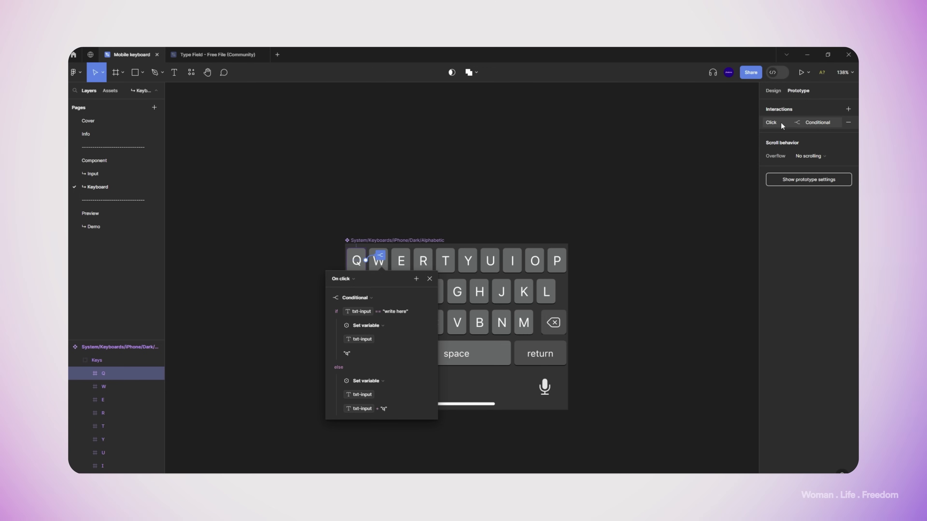
pyautogui.click(665, 208)
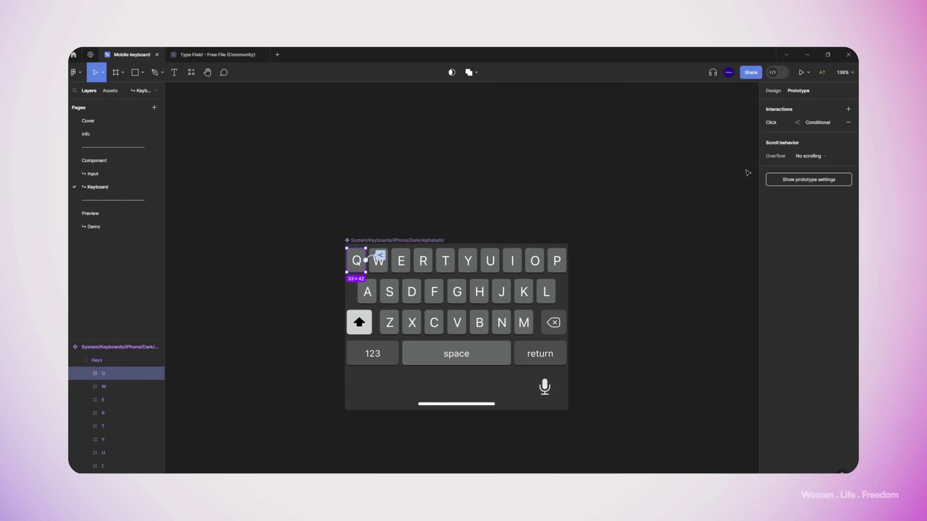
# Step: Change the W key's if-branch value from "q" to "w"
pyautogui.click(775, 122)
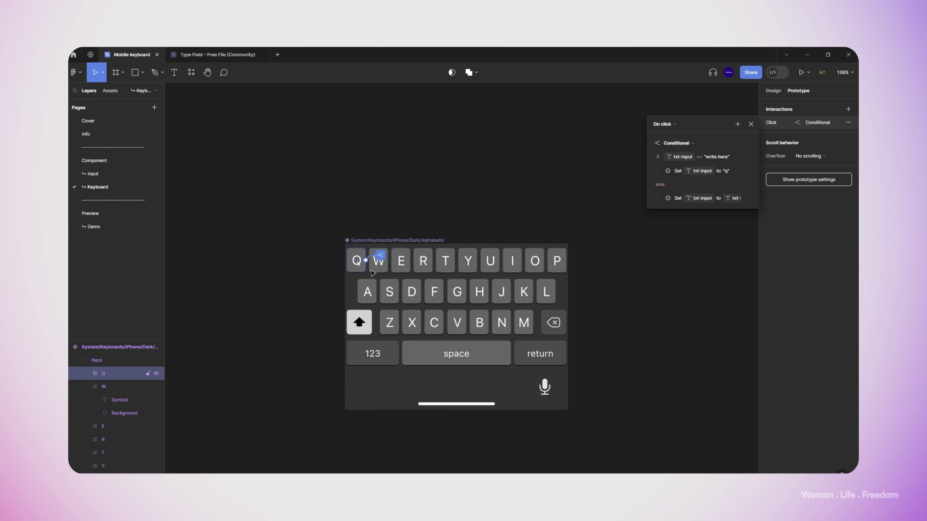
pyautogui.click(379, 271)
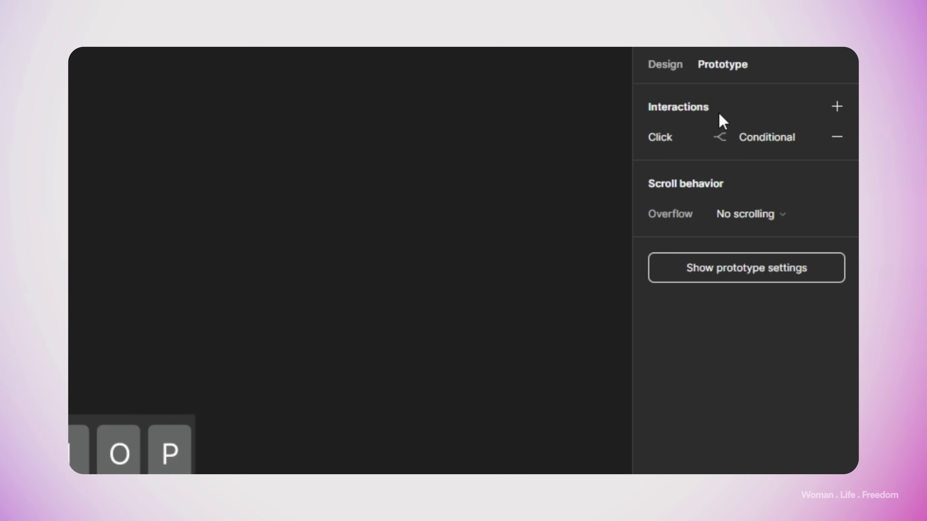
pyautogui.click(757, 134)
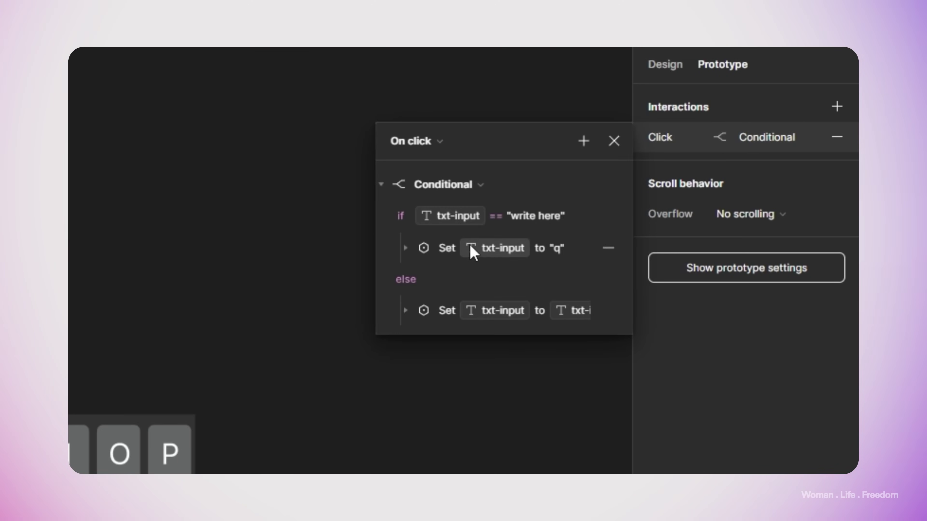
pyautogui.click(406, 248)
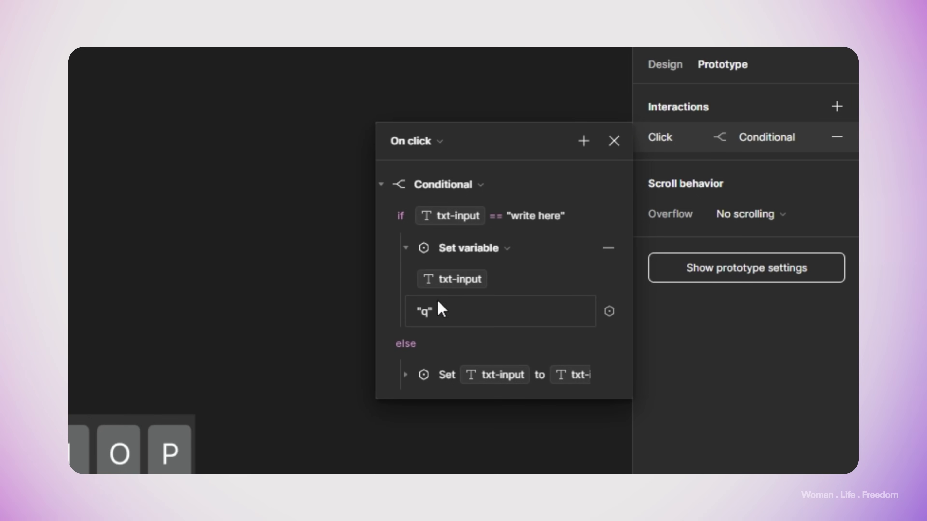
pyautogui.click(425, 313)
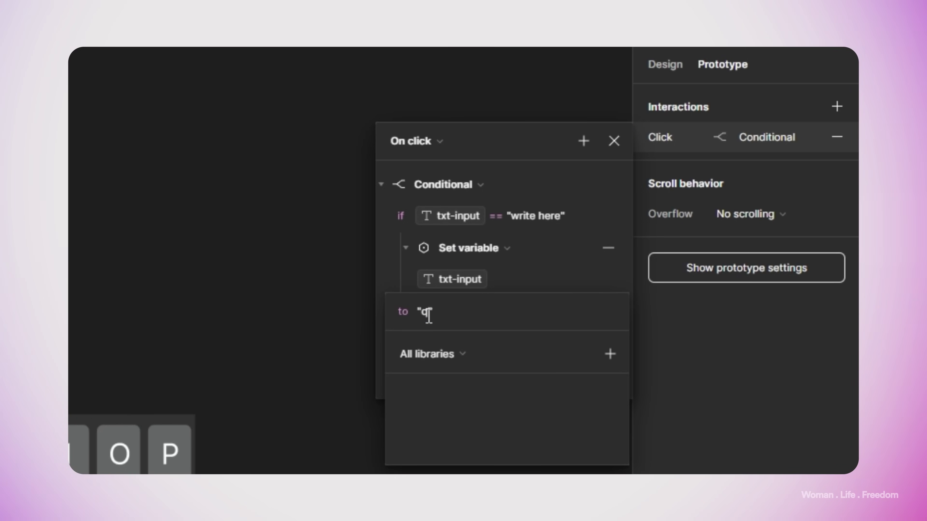
pyautogui.press('BackSpace')
pyautogui.write('w')
pyautogui.press('Return')
# Step: Change the W key's else branch to append "w" instead of "q"
pyautogui.click(405, 375)
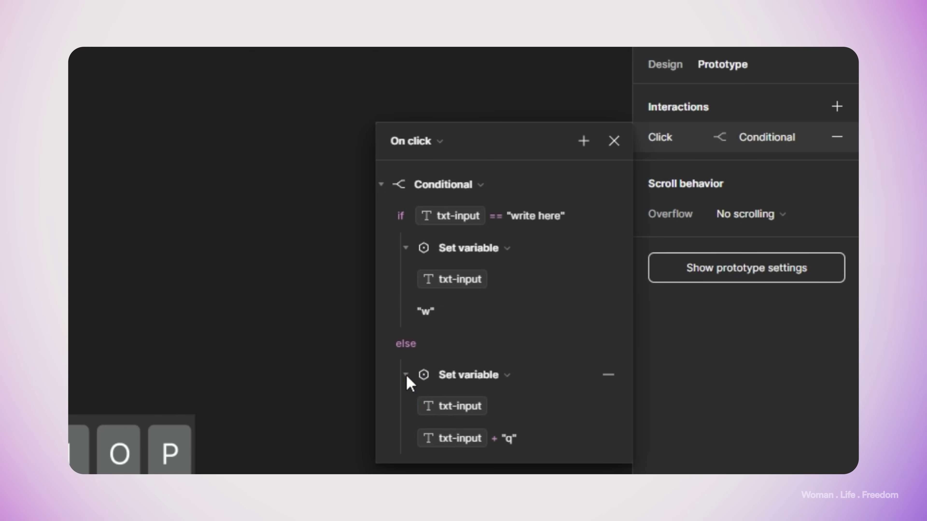
pyautogui.click(497, 443)
pyautogui.press('BackSpace')
pyautogui.write('w')
pyautogui.press('Escape')
pyautogui.press('Escape')
pyautogui.press('Escape')
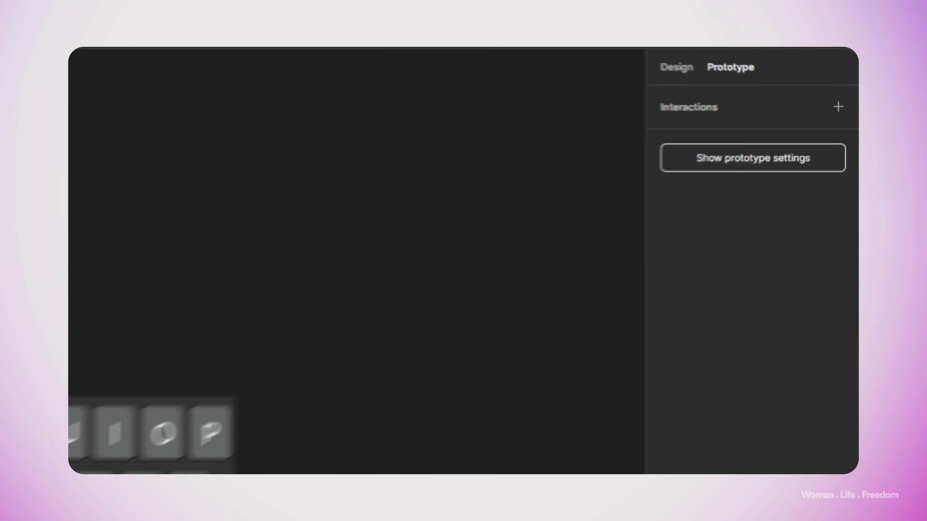
# Step: Paste the conditional interaction onto the E key
pyautogui.doubleClick(379, 261)
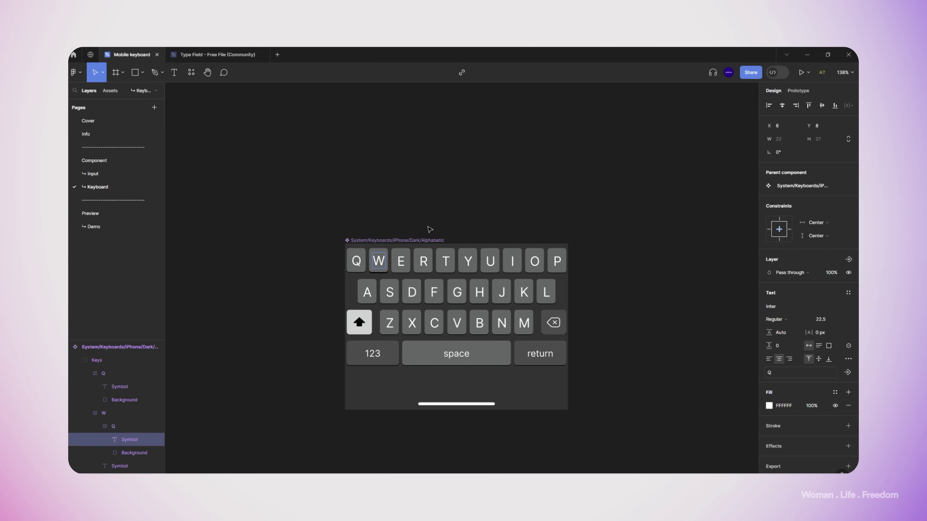
pyautogui.click(310, 249)
pyautogui.click(401, 261)
pyautogui.doubleClick(401, 261)
pyautogui.click(798, 91)
pyautogui.hotkey('ctrl', 'v')
pyautogui.click(817, 122)
pyautogui.press('Escape')
pyautogui.click(425, 255)
pyautogui.press('Escape')
# Step: Paste the conditional interaction onto the Y, U, I and O keys
pyautogui.click(468, 260)
pyautogui.click(491, 254)
pyautogui.click(493, 405)
pyautogui.press('Escape')
pyautogui.click(490, 261)
pyautogui.hotkey('ctrl', 'v')
pyautogui.click(514, 255)
pyautogui.press('Escape')
pyautogui.click(512, 261)
pyautogui.hotkey('ctrl', 'v')
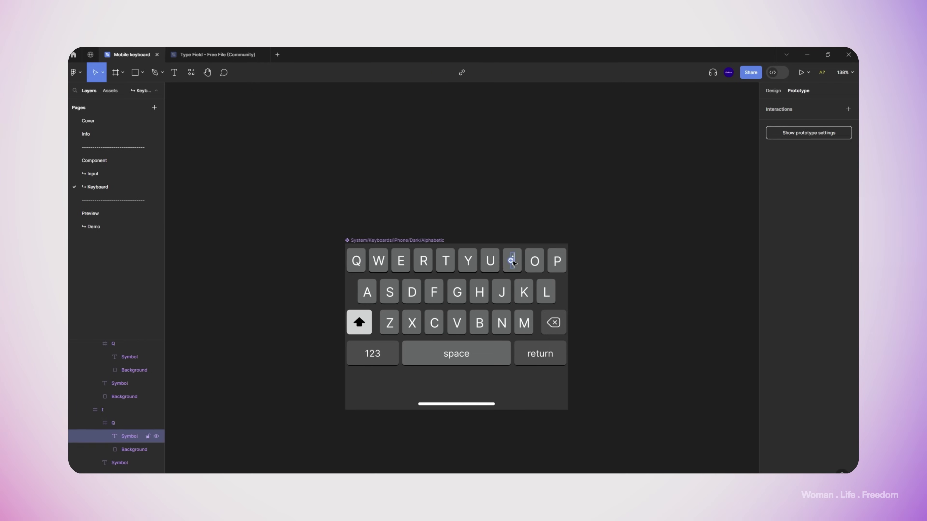
pyautogui.click(536, 254)
pyautogui.press('Escape')
pyautogui.click(535, 260)
pyautogui.hotkey('ctrl', 'v')
pyautogui.click(559, 254)
pyautogui.click(534, 406)
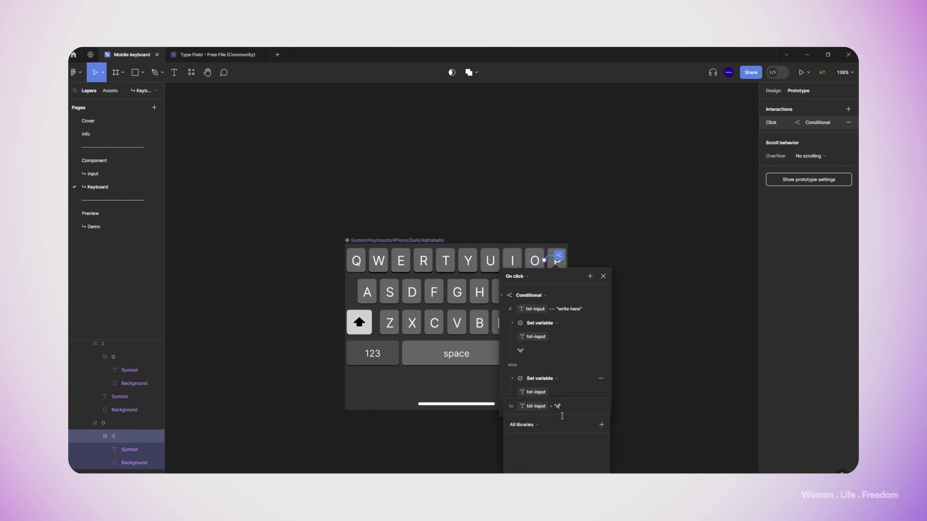
# Step: Paste the conditional interaction onto the P and A keys, then select the S key
pyautogui.press('Escape')
pyautogui.doubleClick(557, 261)
pyautogui.click(558, 261)
pyautogui.hotkey('ctrl', 'v')
pyautogui.click(559, 255)
pyautogui.click(389, 292)
pyautogui.click(368, 292)
pyautogui.hotkey('ctrl', 'v')
pyautogui.click(369, 286)
pyautogui.click(390, 292)
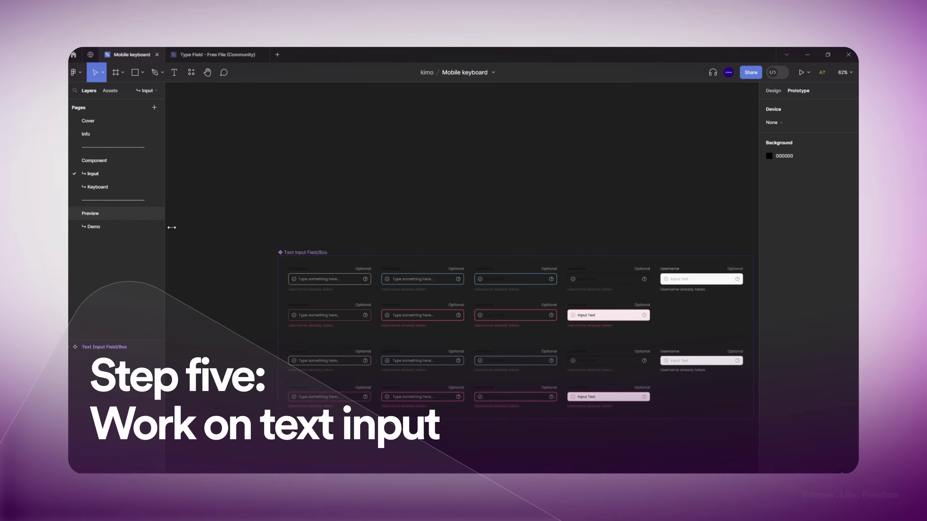
# Step: Bind the field's placeholder text to the txt-input variable so it reads 'write here'
pyautogui.keyDown('ctrl'); pyautogui.click(327, 280); pyautogui.keyUp('ctrl')
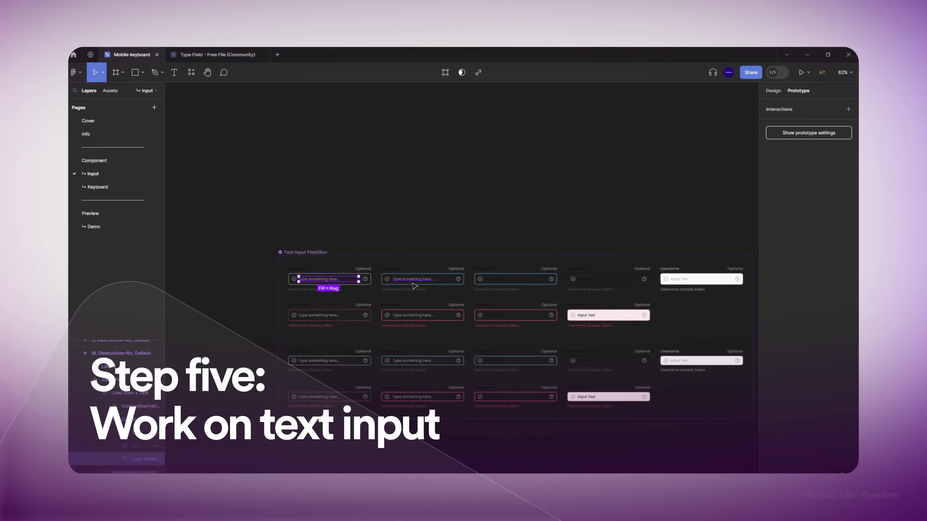
pyautogui.moveTo(417, 284); pyautogui.dragTo(496, 283)
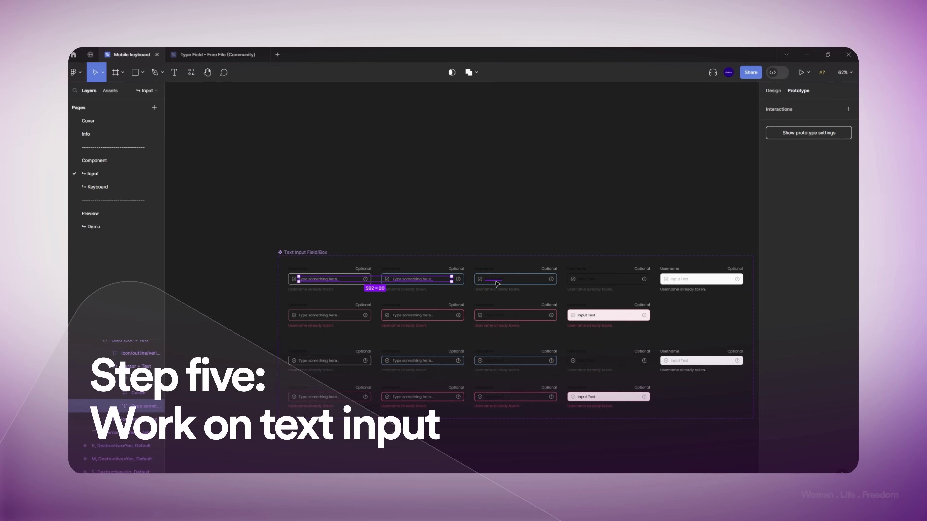
pyautogui.scroll(6, 496, 283)
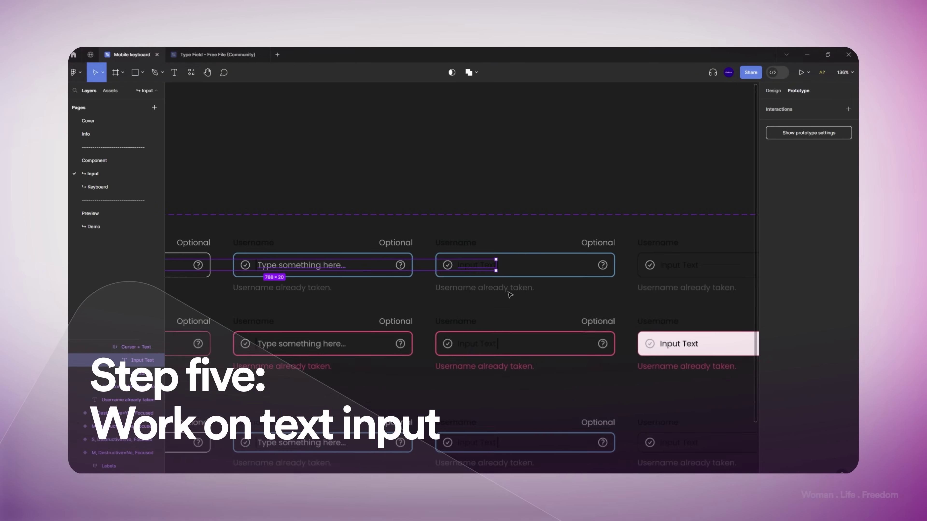
pyautogui.scroll(-3, 510, 294)
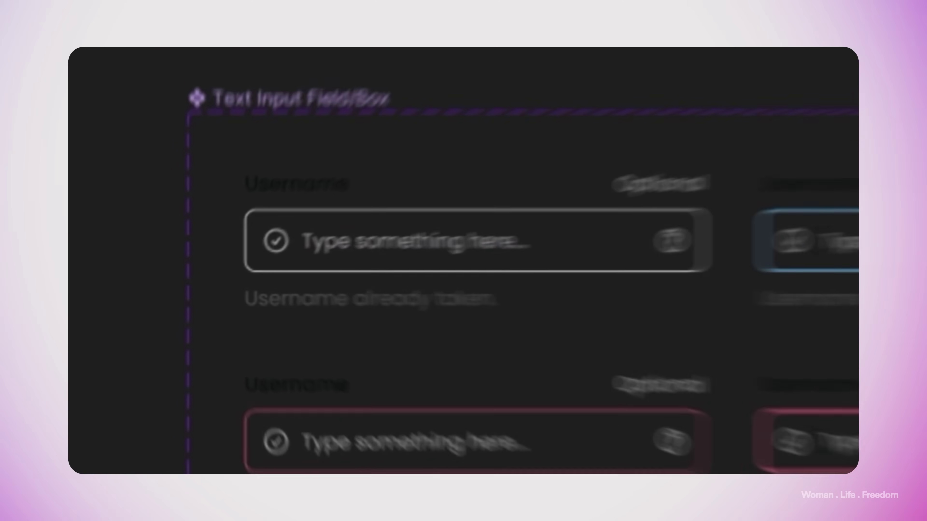
pyautogui.click(263, 267)
pyautogui.doubleClick(378, 248)
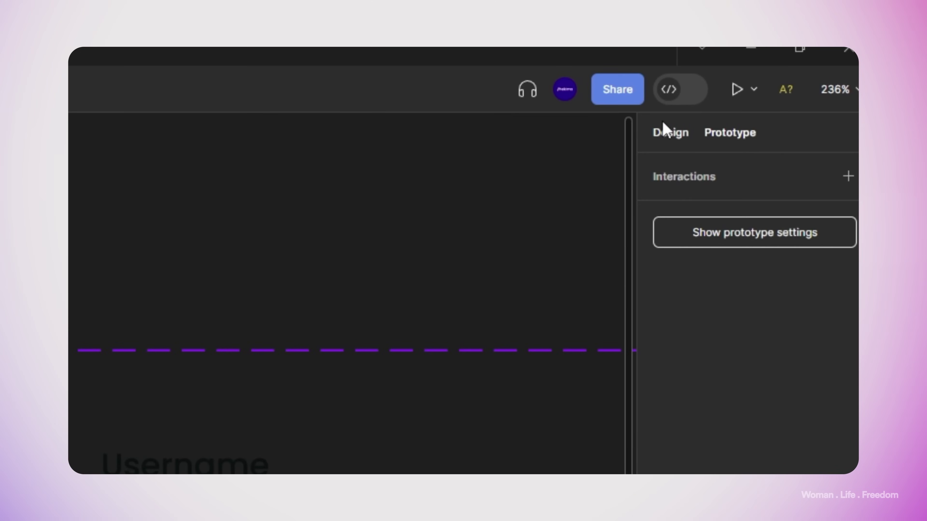
pyautogui.click(662, 126)
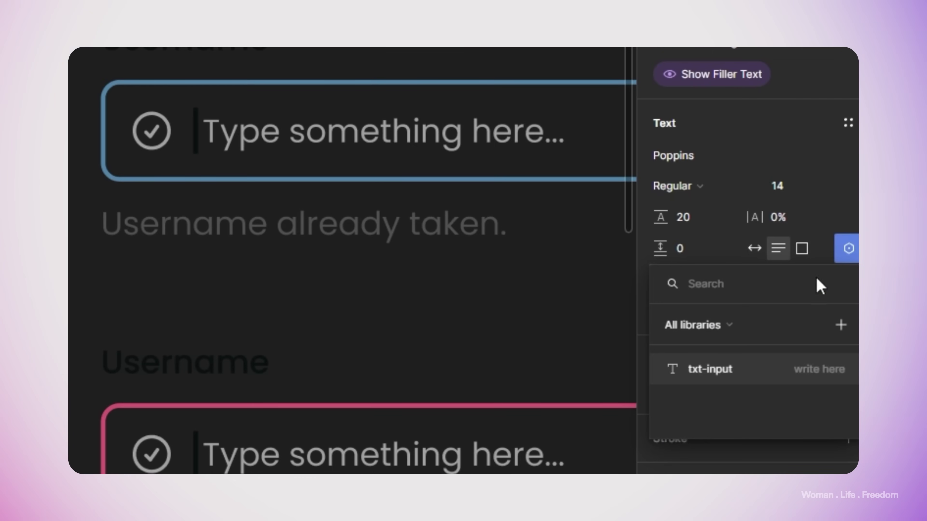
pyautogui.click(745, 369)
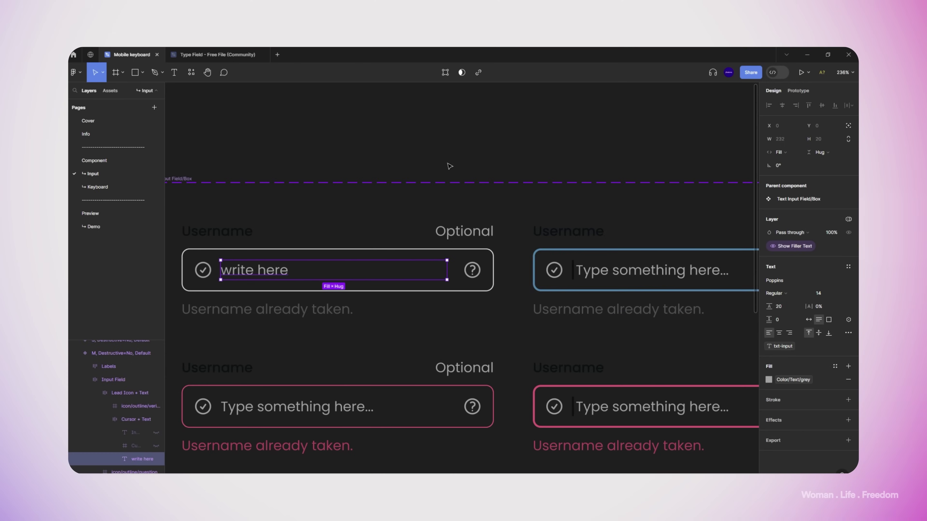
# Step: Place the input field component inside the iPhone 13 frame on the Demo page
pyautogui.click(449, 165)
pyautogui.click(430, 269)
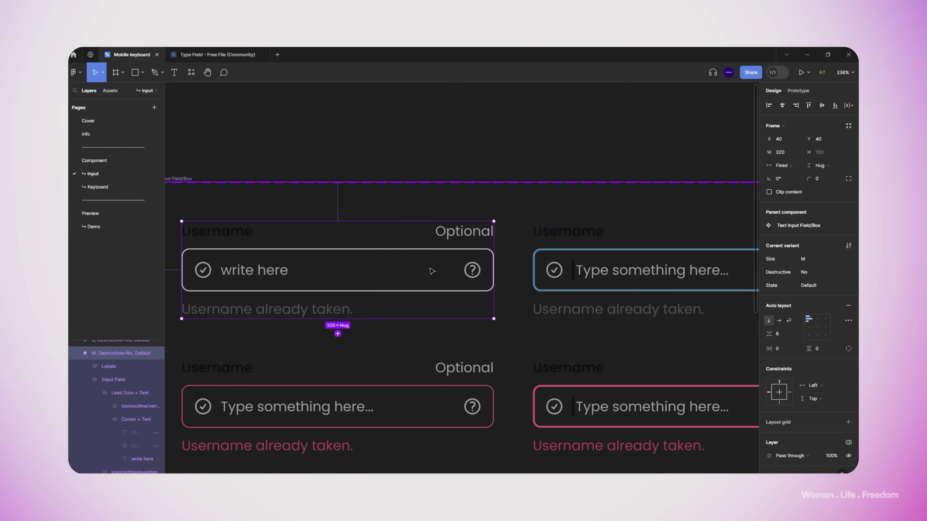
pyautogui.click(104, 227)
pyautogui.moveTo(358, 221); pyautogui.dragTo(482, 190)
# Step: Add an On tap interaction that opens the iPhone keyboard as an overlay
pyautogui.click(389, 226)
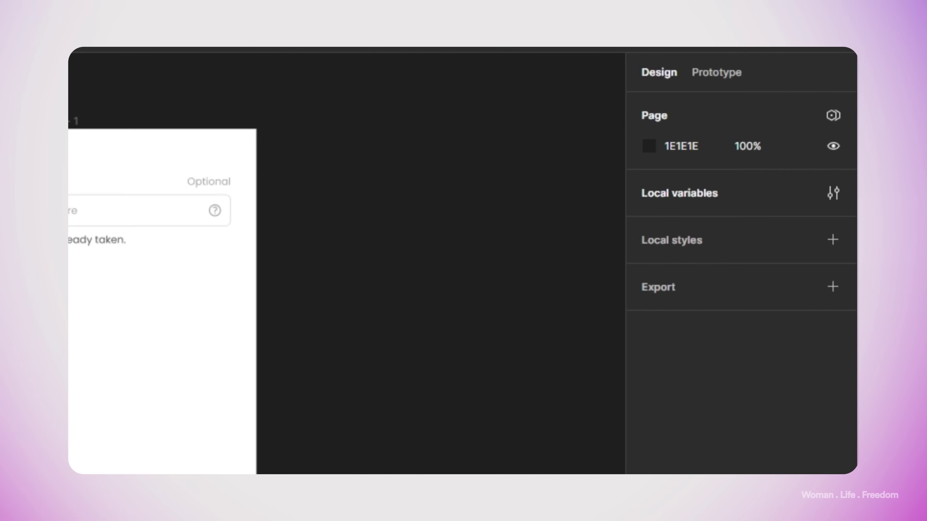
pyautogui.click(805, 92)
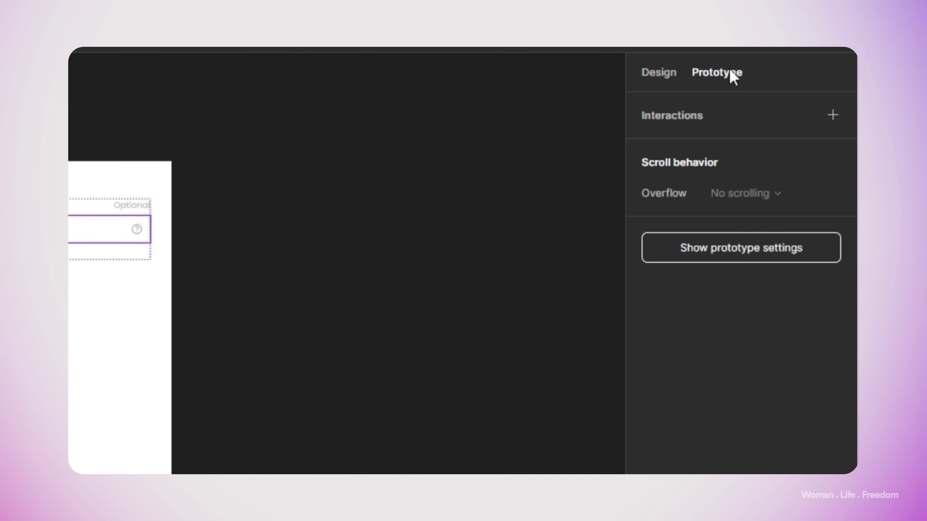
pyautogui.click(833, 115)
pyautogui.click(485, 185)
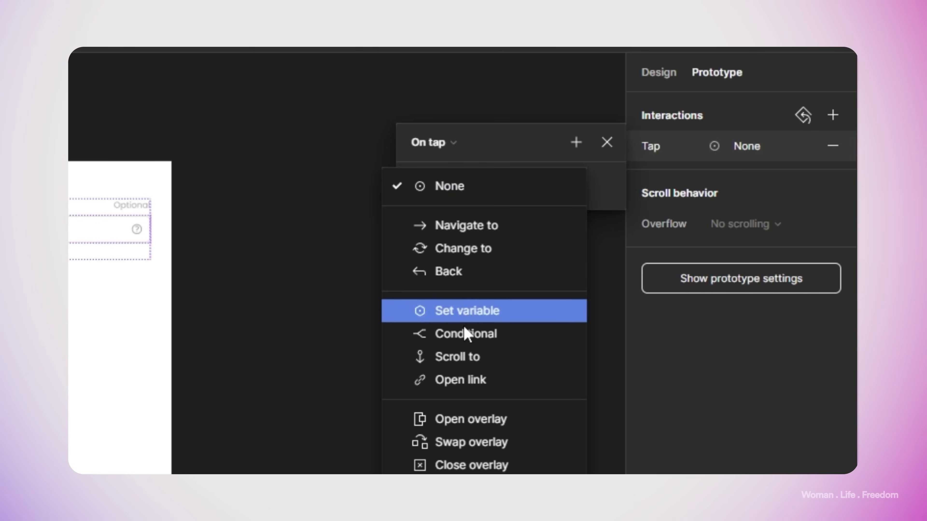
pyautogui.click(463, 425)
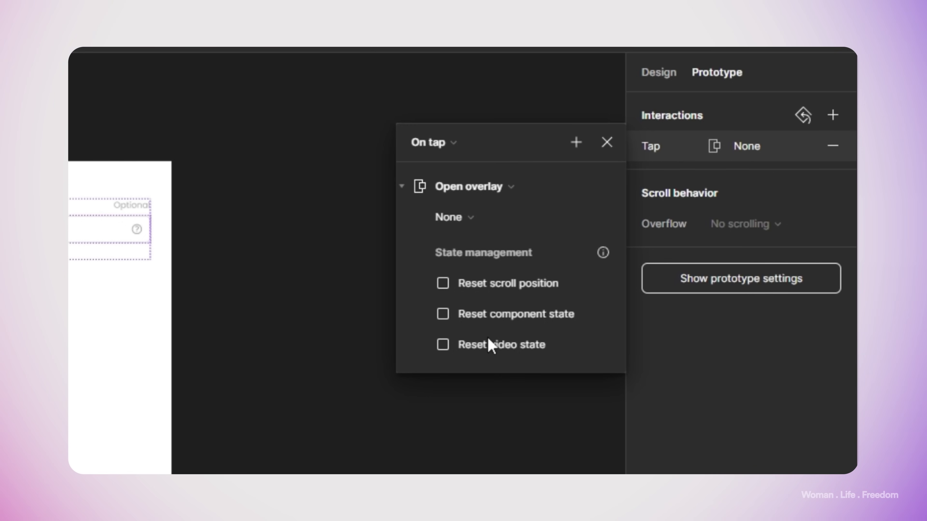
pyautogui.click(478, 220)
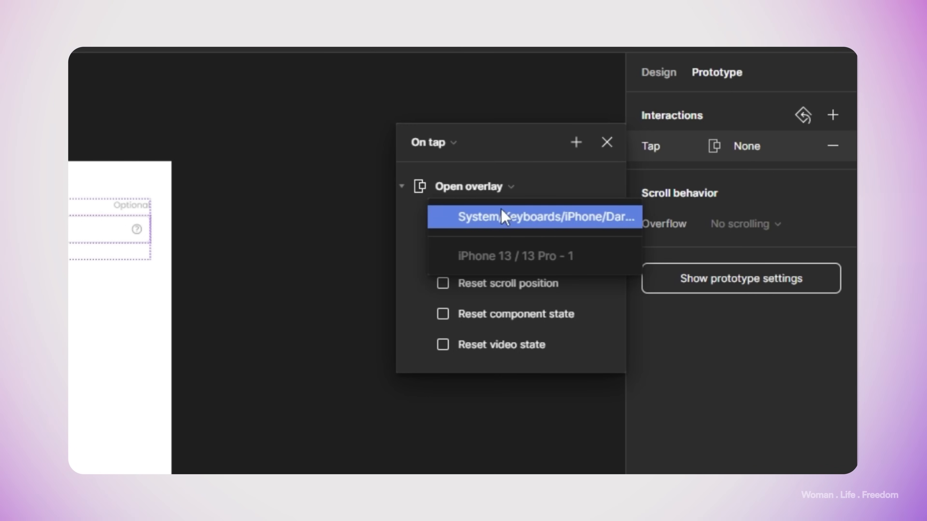
pyautogui.click(553, 220)
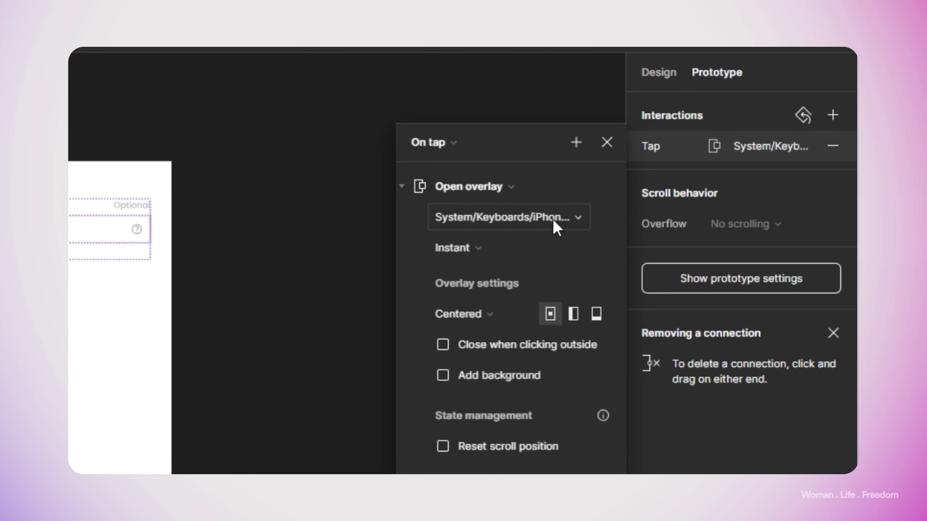
# Step: Animate the keyboard moving in upward, positioned manually at the iPhone frame's bottom
pyautogui.click(491, 251)
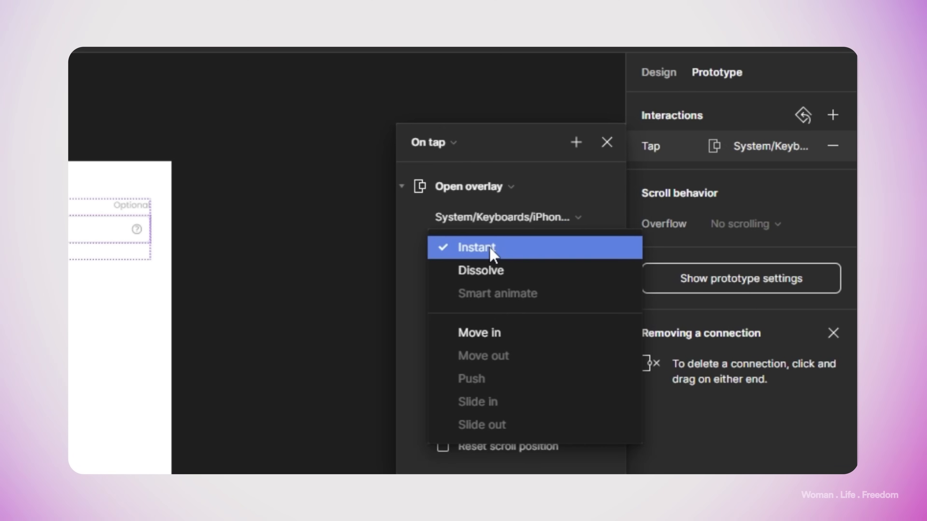
pyautogui.click(485, 334)
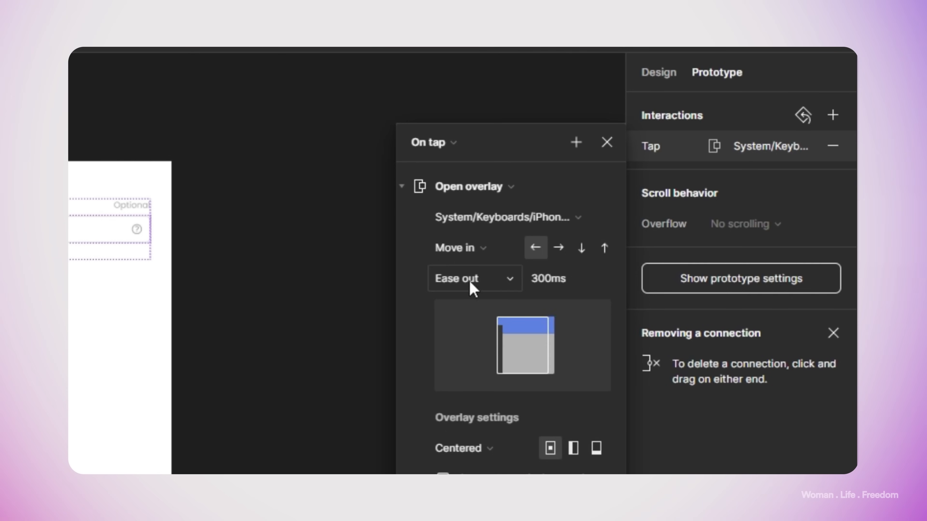
pyautogui.click(603, 249)
pyautogui.click(454, 409)
pyautogui.click(493, 409)
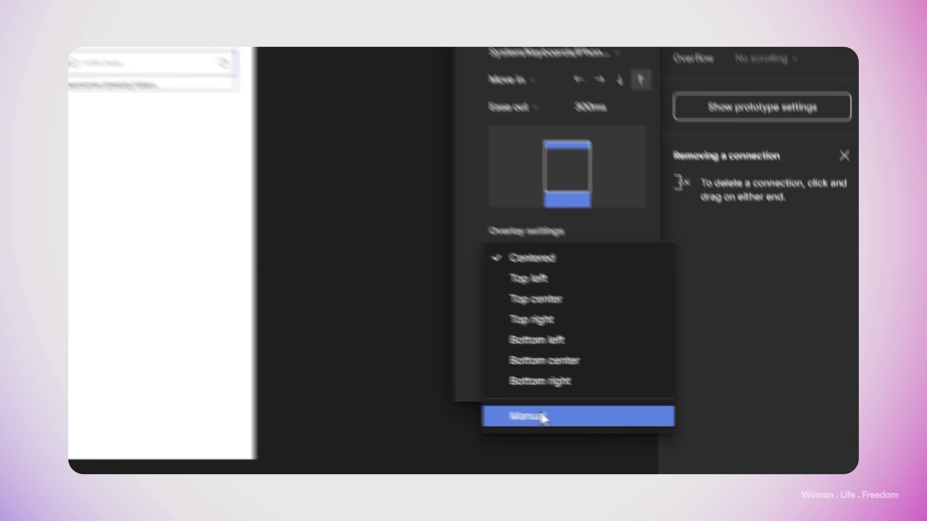
pyautogui.moveTo(346, 207); pyautogui.dragTo(320, 407)
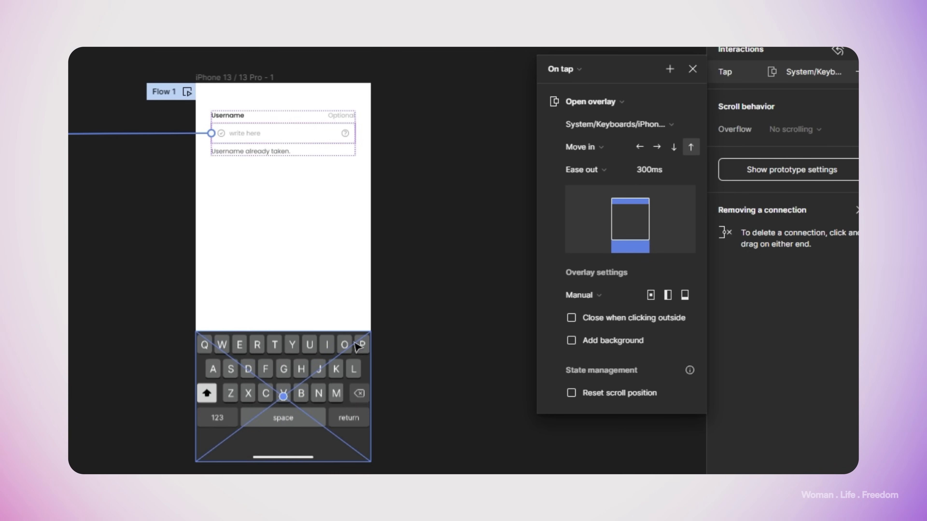
pyautogui.scroll(5, 345, 346)
pyautogui.scroll(2, 345, 346)
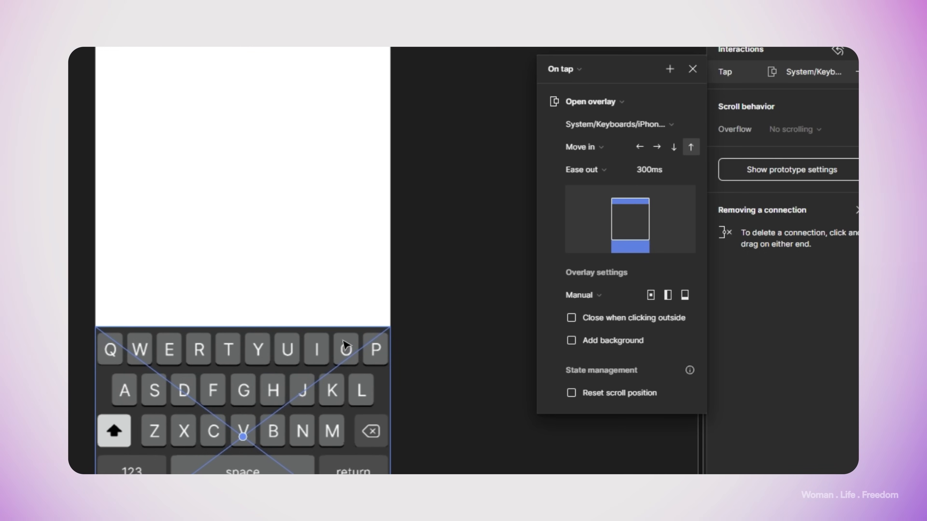
pyautogui.moveTo(362, 269); pyautogui.dragTo(313, 338)
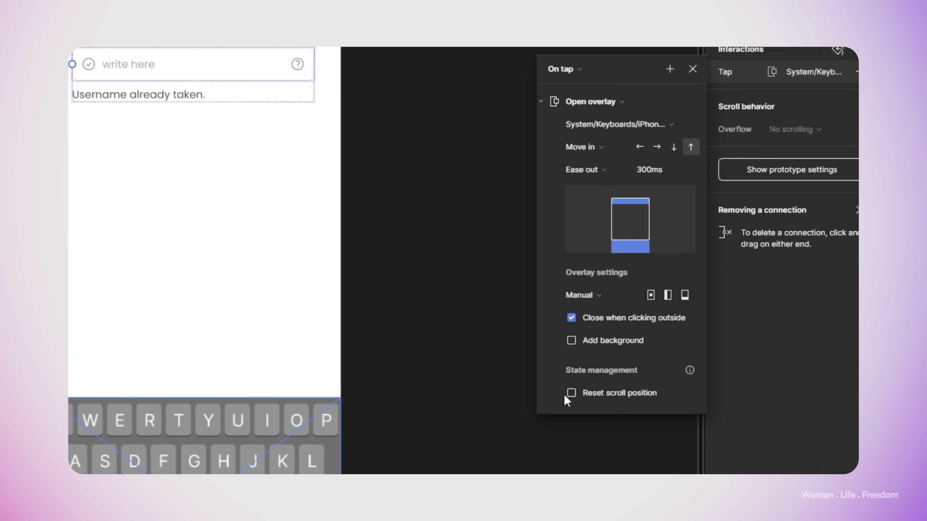
pyautogui.click(489, 359)
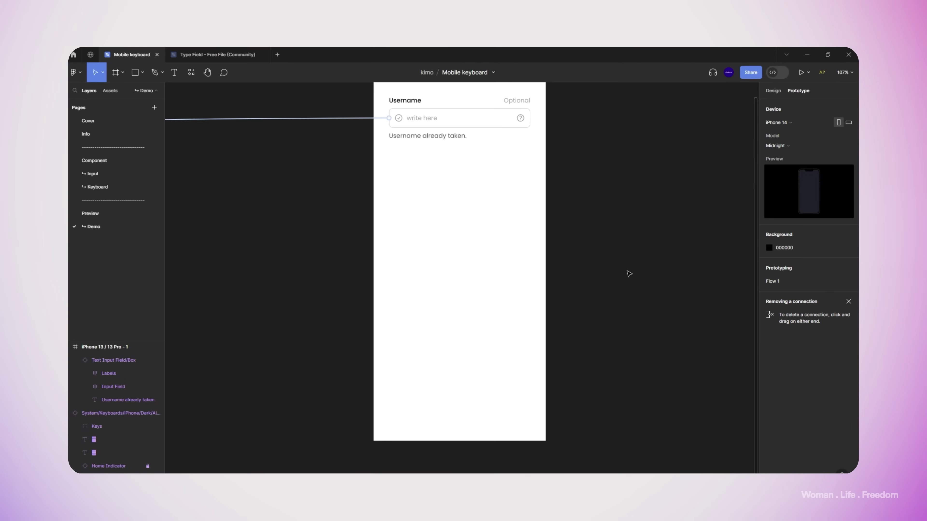
pyautogui.scroll(-2, 629, 273)
pyautogui.click(490, 134)
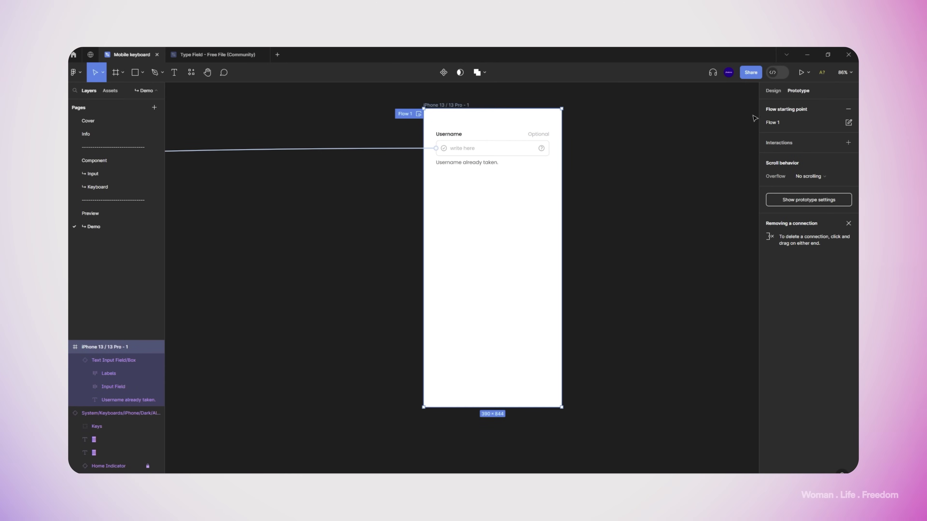
pyautogui.click(808, 72)
pyautogui.click(806, 101)
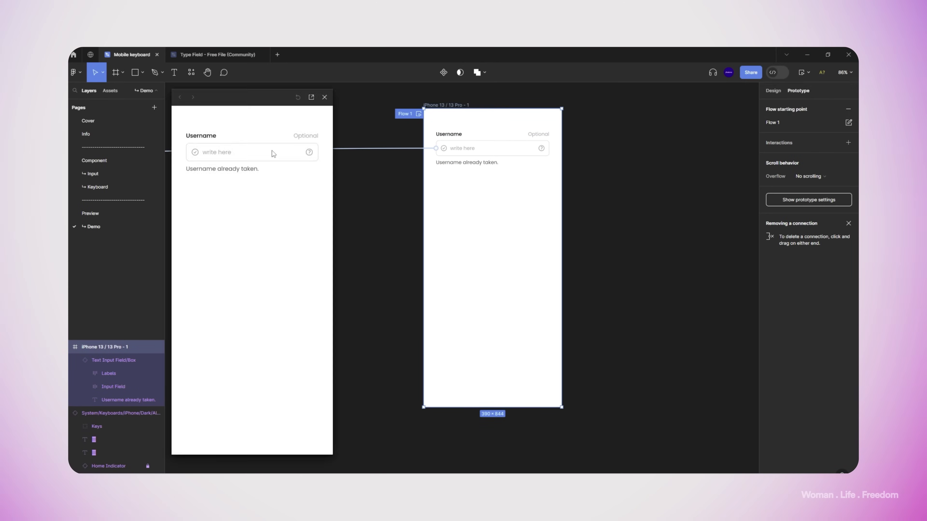
pyautogui.click(273, 153)
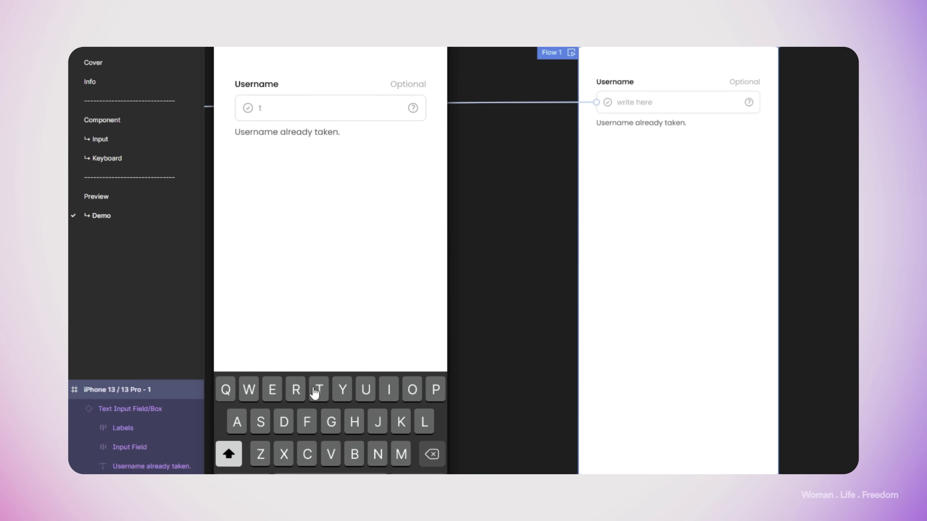
pyautogui.click(297, 424)
pyautogui.click(278, 423)
pyautogui.click(331, 423)
pyautogui.click(378, 422)
pyautogui.click(312, 371)
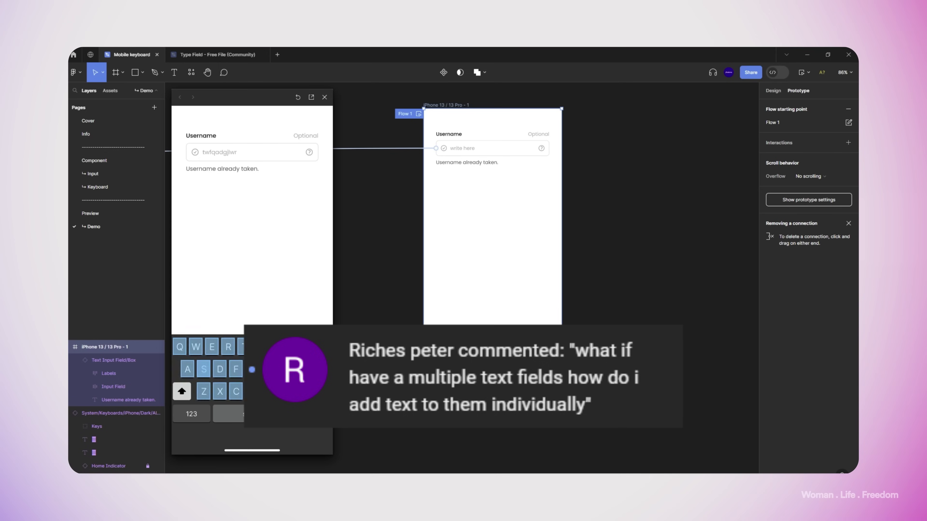
# Step: Move the duplicated field below the first and relabel it 'Family name'
pyautogui.click(326, 98)
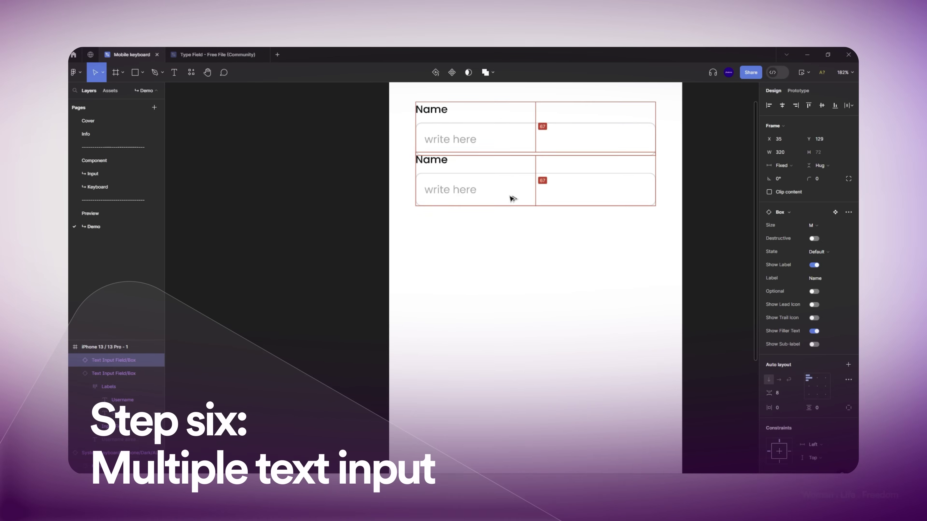
pyautogui.moveTo(513, 199); pyautogui.dragTo(513, 218)
pyautogui.moveTo(575, 174); pyautogui.dragTo(492, 251)
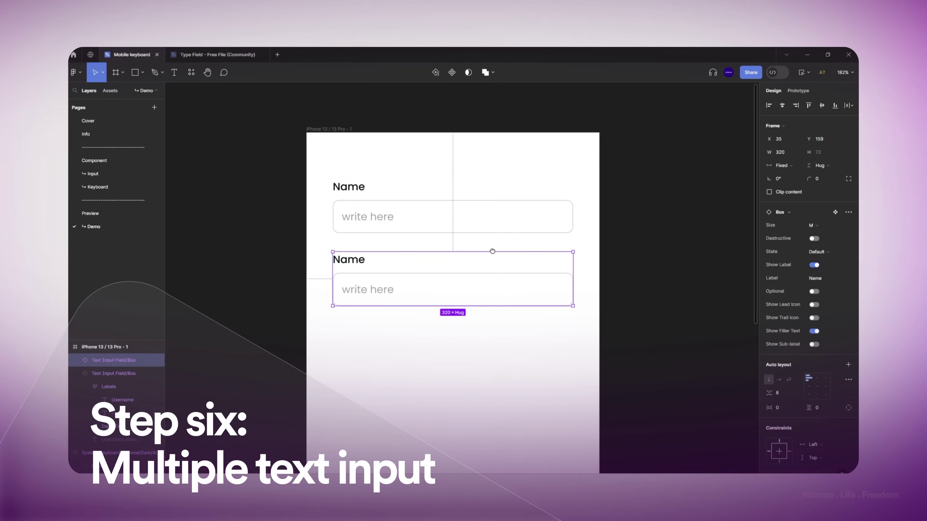
pyautogui.doubleClick(351, 260)
pyautogui.write('Fa')
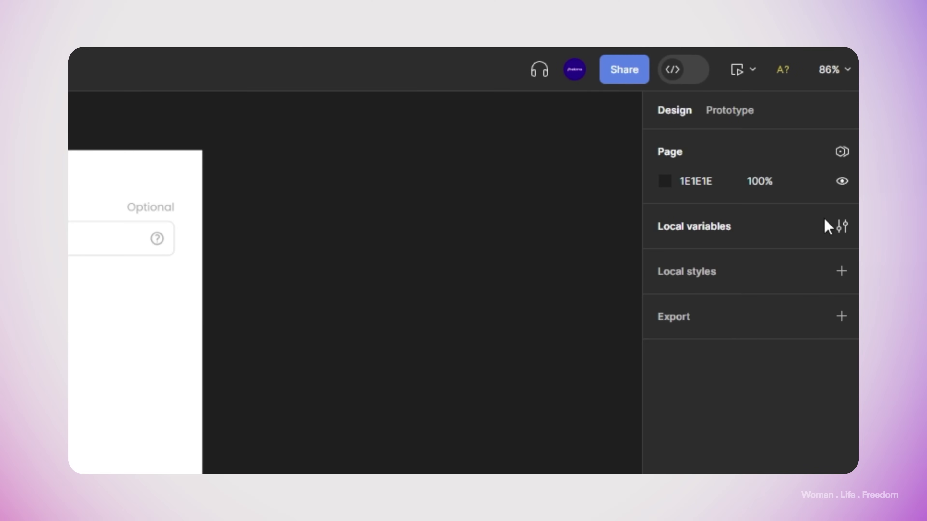
# Step: Add a new mode named 'Family name' to the variable collection
pyautogui.click(842, 227)
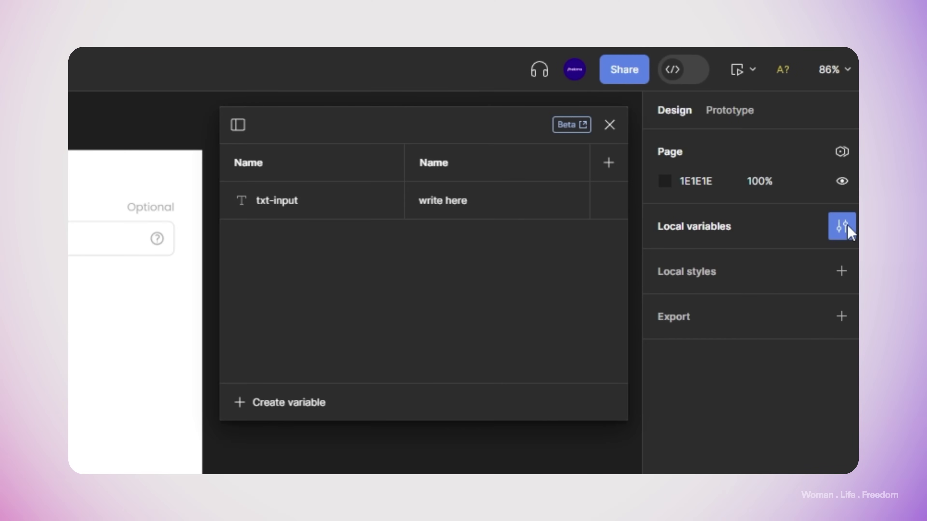
pyautogui.click(607, 164)
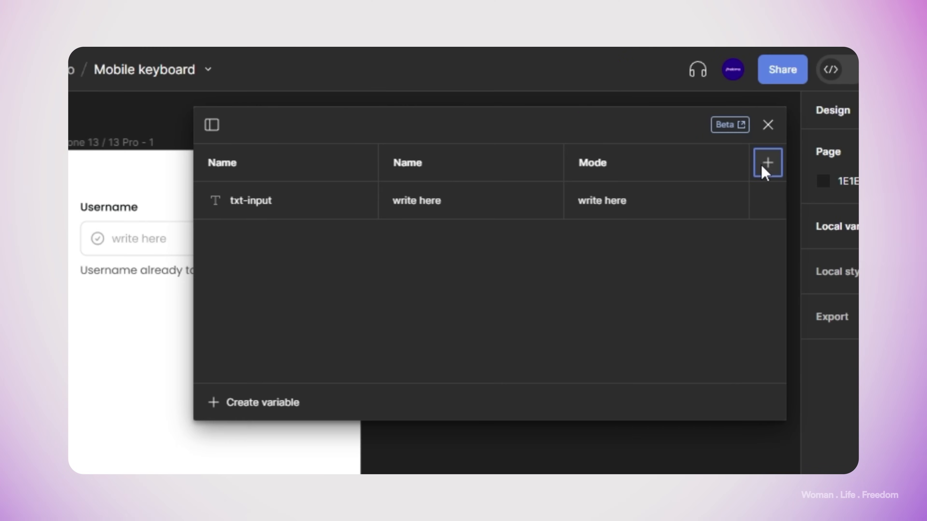
pyautogui.doubleClick(596, 162)
pyautogui.write('Family name')
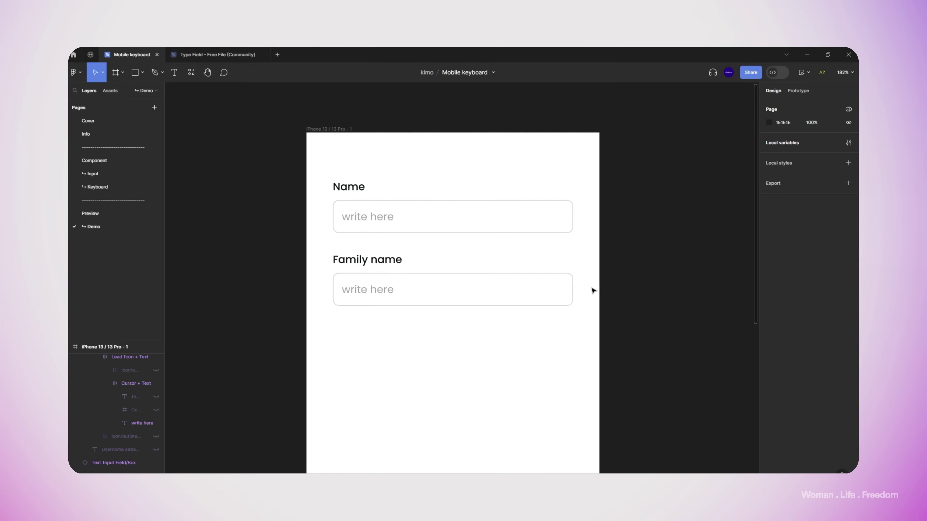
pyautogui.click(492, 285)
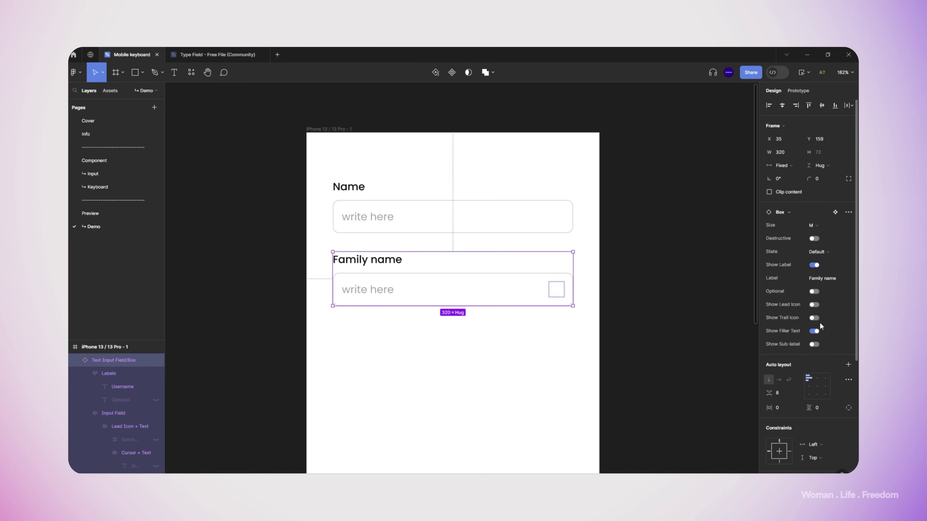
# Step: Apply the Family name variable mode to the Family name field and the Name mode to the Name field
pyautogui.scroll(-4, 840, 397)
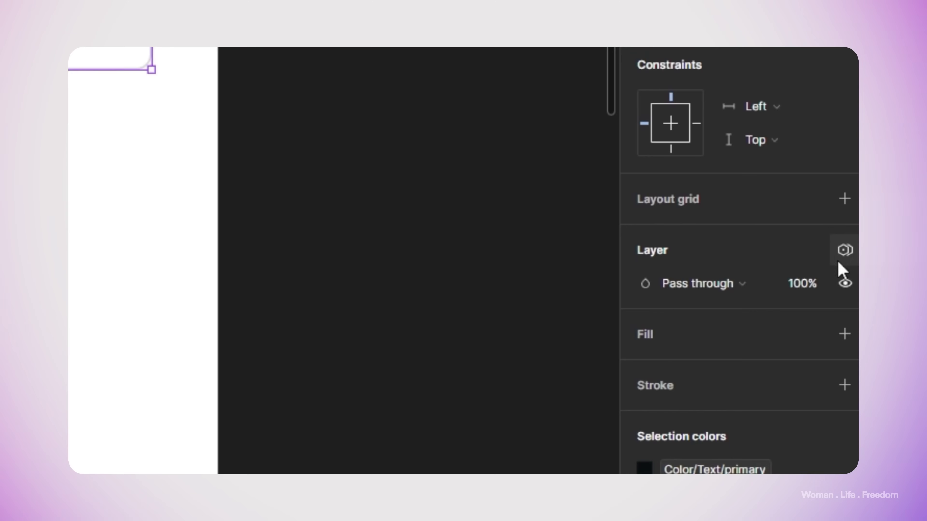
pyautogui.click(843, 256)
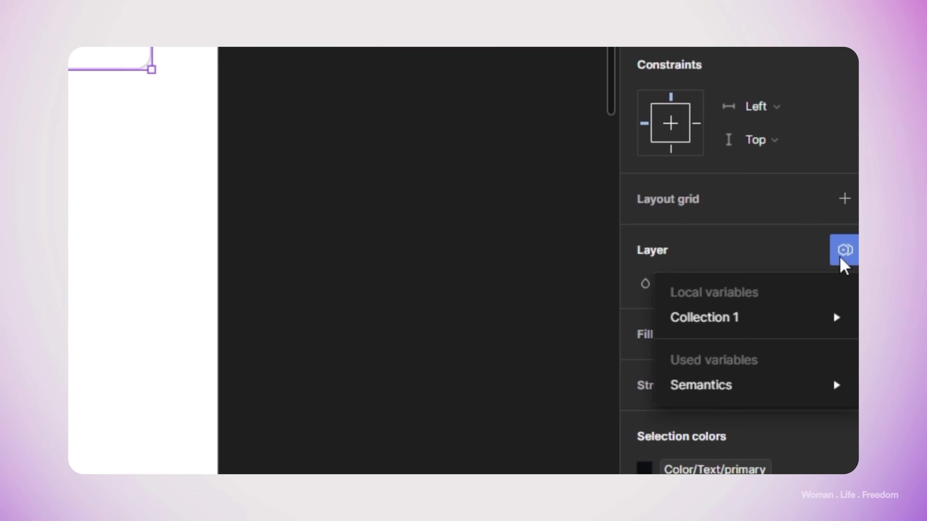
pyautogui.moveTo(766, 318)
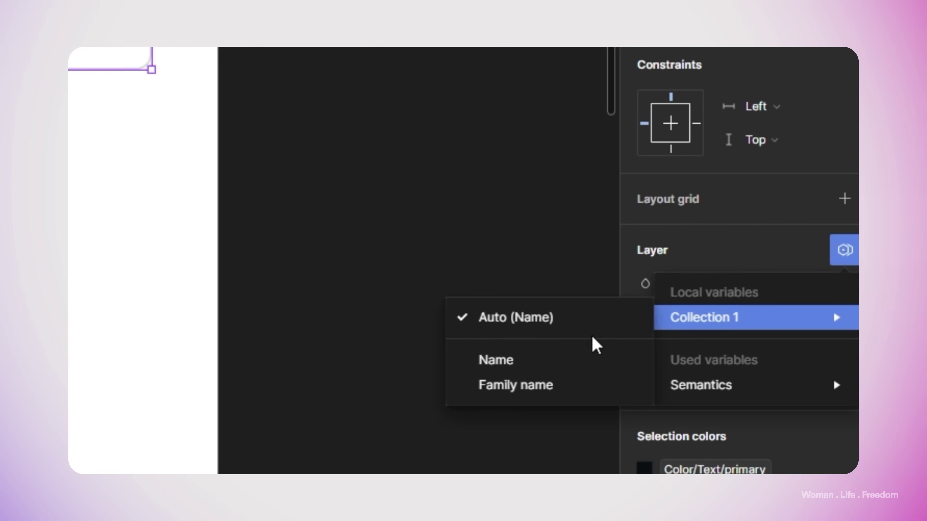
pyautogui.click(544, 384)
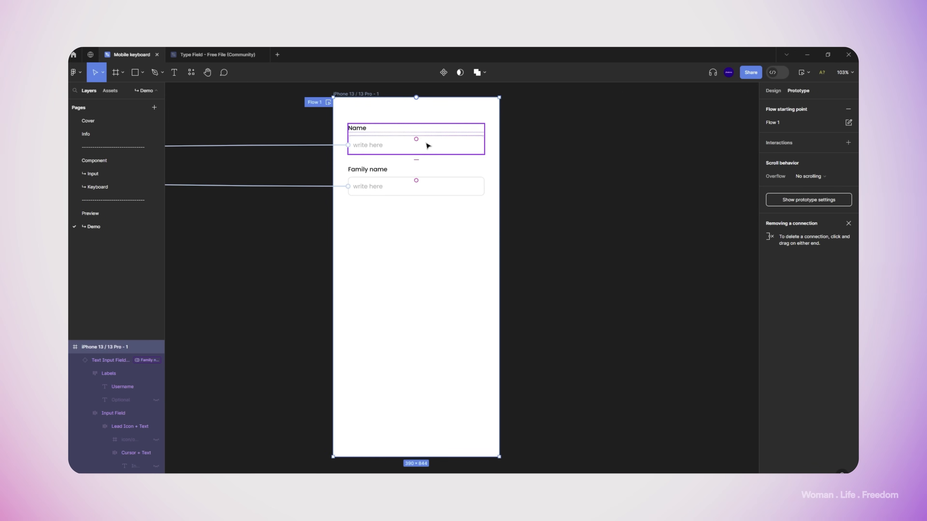
pyautogui.click(424, 150)
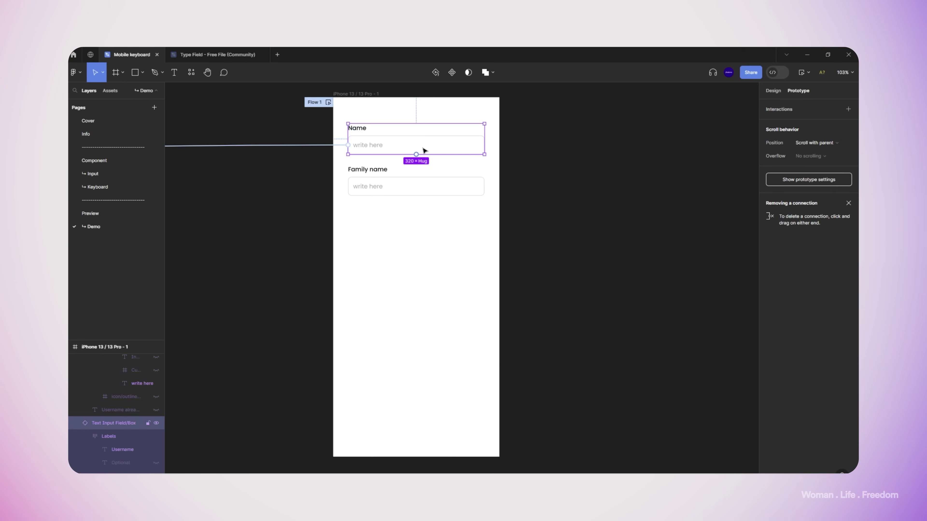
pyautogui.click(773, 90)
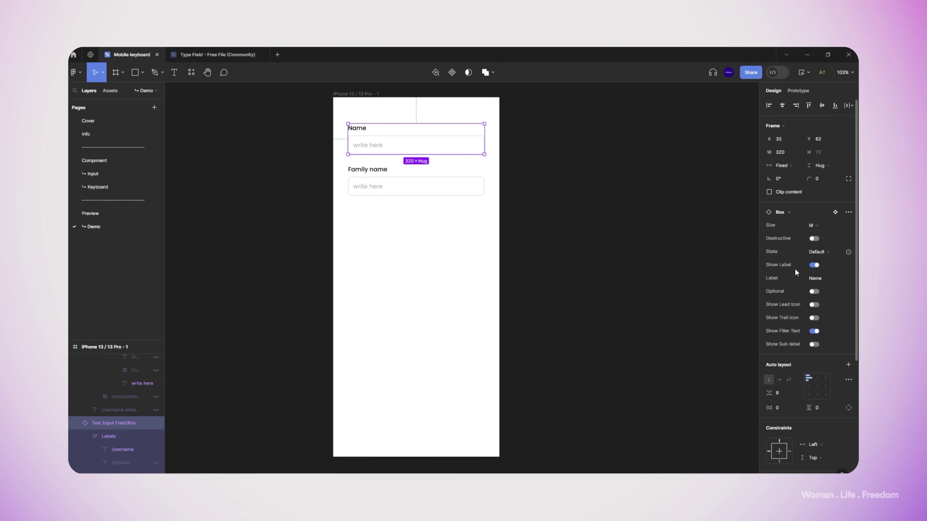
pyautogui.scroll(-5, 815, 418)
pyautogui.click(848, 336)
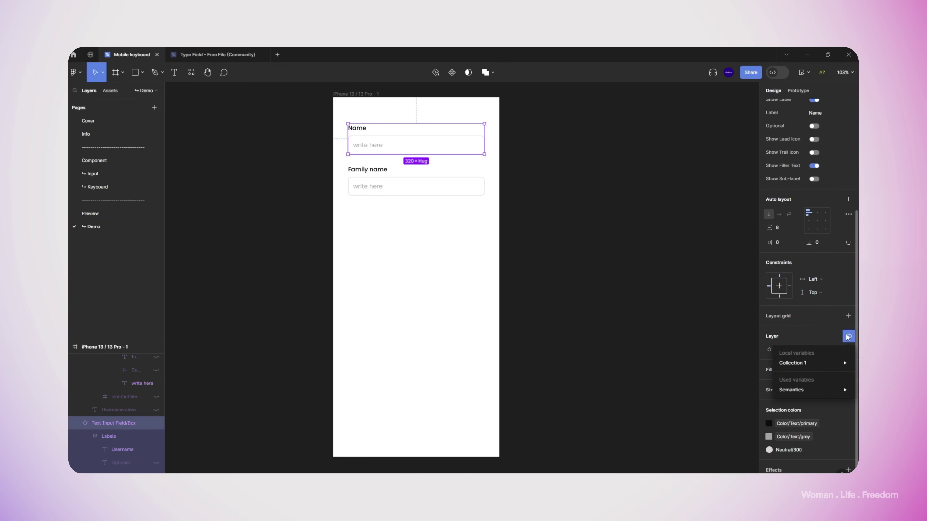
pyautogui.moveTo(798, 363)
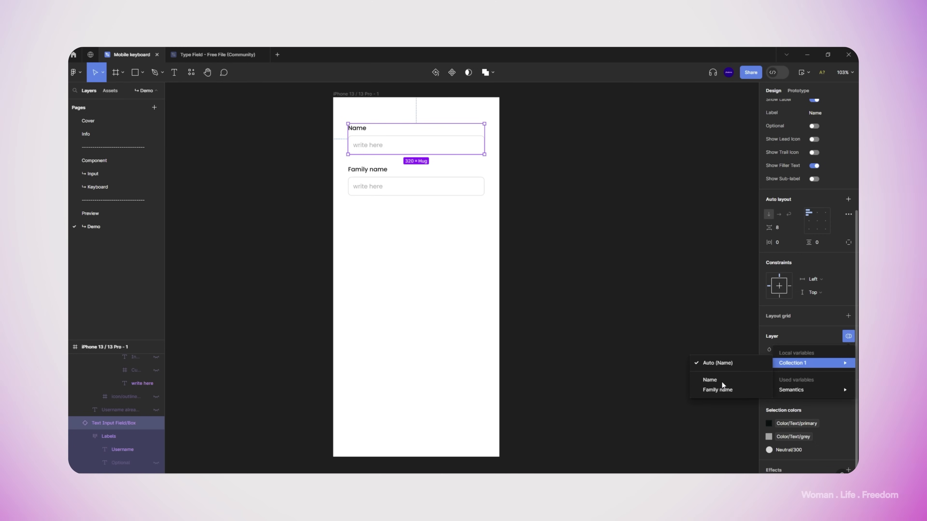
pyautogui.click(722, 381)
# Step: Duplicate the keyboard below the original beside the phone
pyautogui.scroll(-3, 451, 209)
pyautogui.click(298, 274)
pyautogui.moveTo(298, 274); pyautogui.dragTo(291, 372)
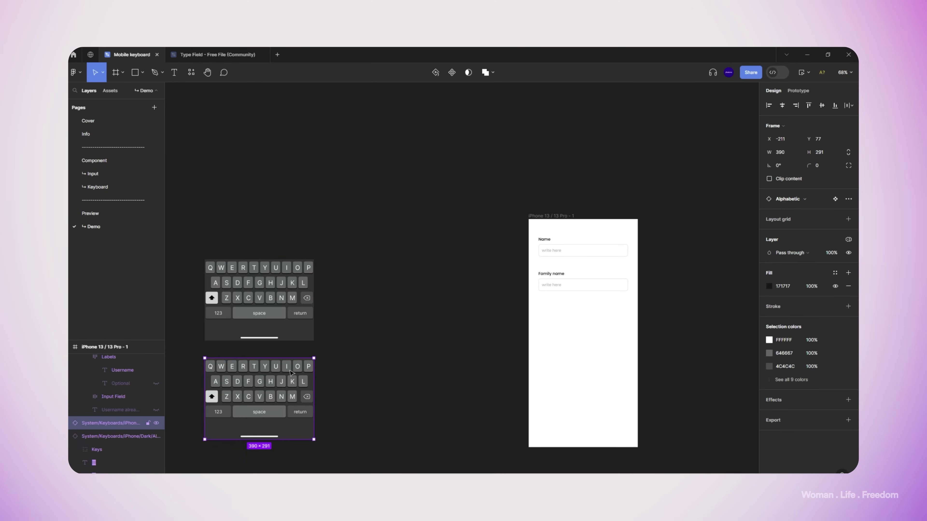
# Step: Align the keyboards with the phone top; set the lower to Family name mode, the upper to Name
pyautogui.moveTo(292, 278); pyautogui.dragTo(292, 235)
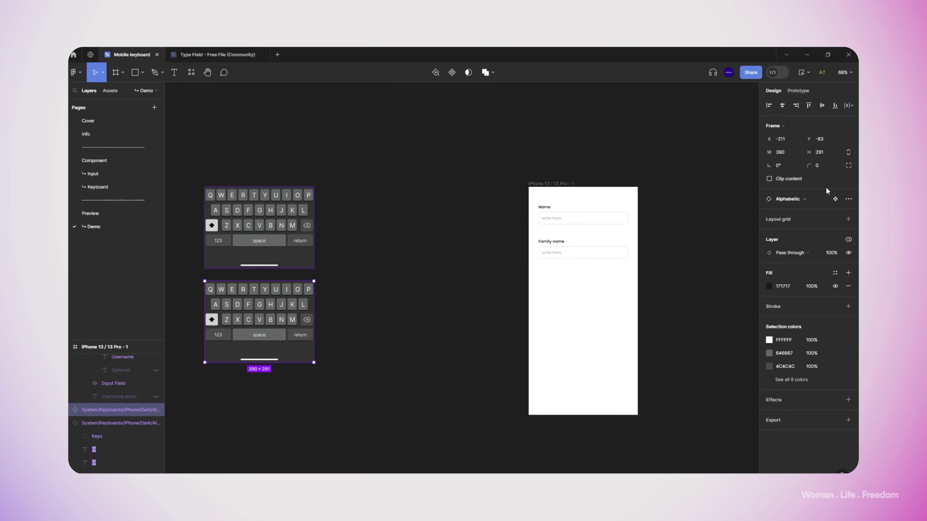
pyautogui.click(848, 240)
pyautogui.click(814, 266)
pyautogui.click(712, 294)
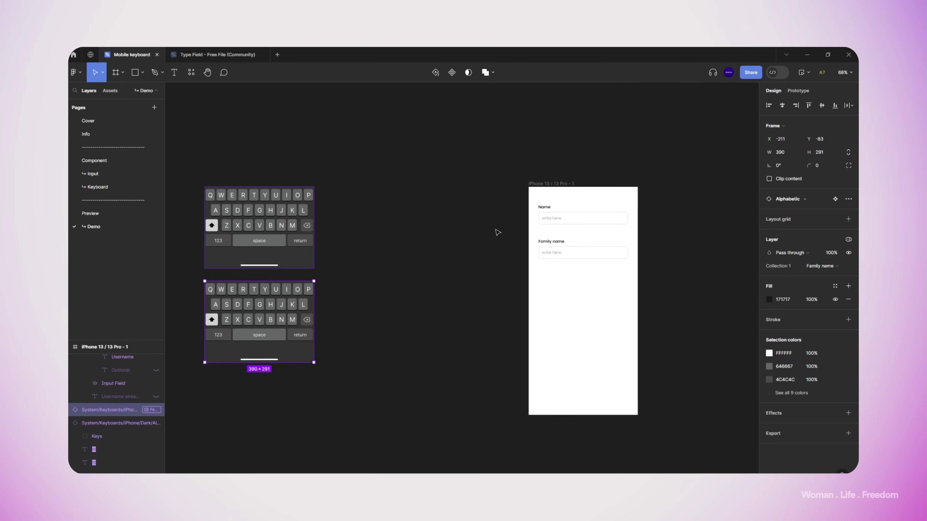
pyautogui.click(289, 218)
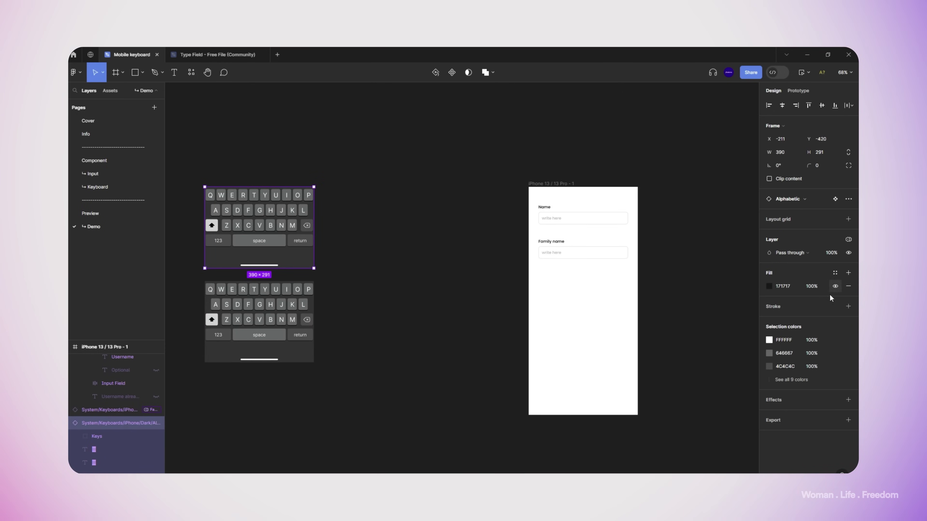
pyautogui.click(849, 239)
pyautogui.click(813, 266)
pyautogui.click(710, 282)
# Step: Show the Family name field's prototype connection, still pointing at the original keyboard
pyautogui.scroll(1, 710, 282)
pyautogui.click(292, 327)
pyautogui.click(554, 279)
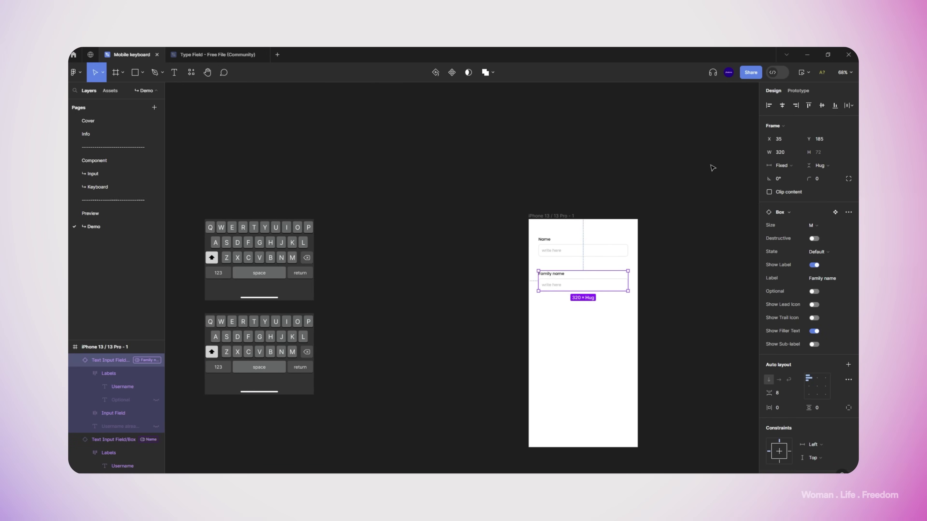
pyautogui.click(798, 92)
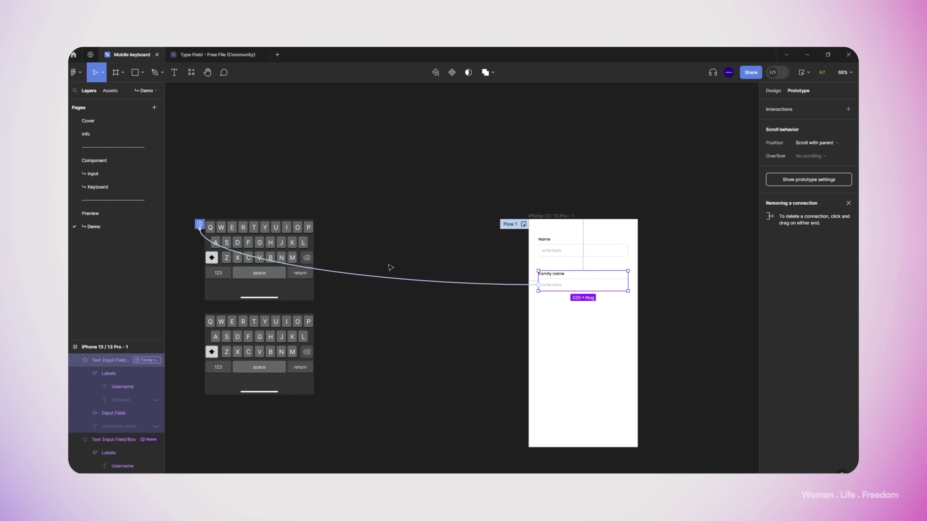
# Step: Point the Family name field's overlay at the lower keyboard and reposition it inside the phone
pyautogui.click(372, 278)
pyautogui.moveTo(200, 224); pyautogui.dragTo(303, 337)
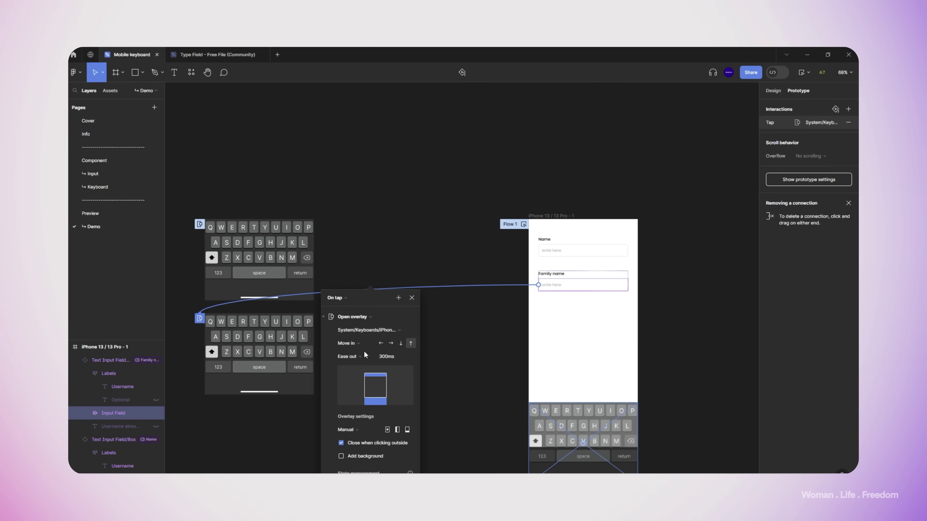
pyautogui.scroll(-2, 667, 377)
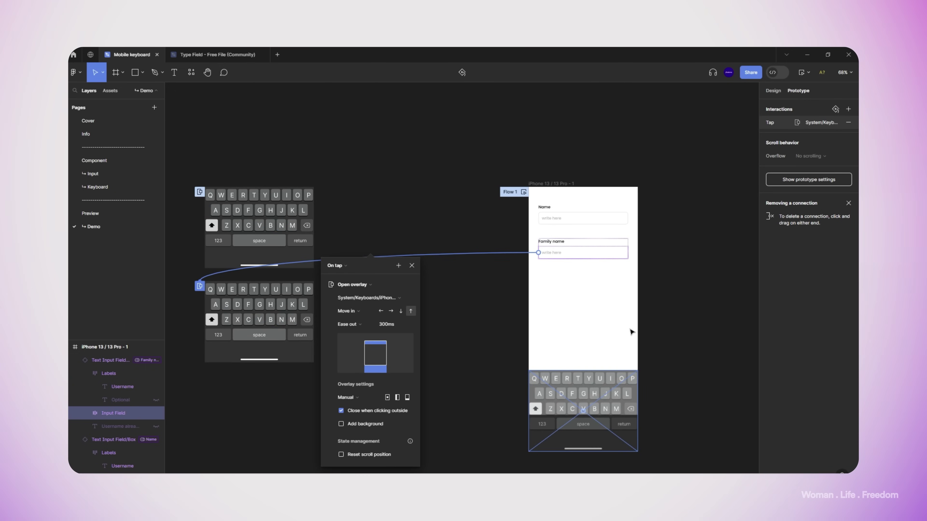
pyautogui.moveTo(598, 395); pyautogui.dragTo(588, 361)
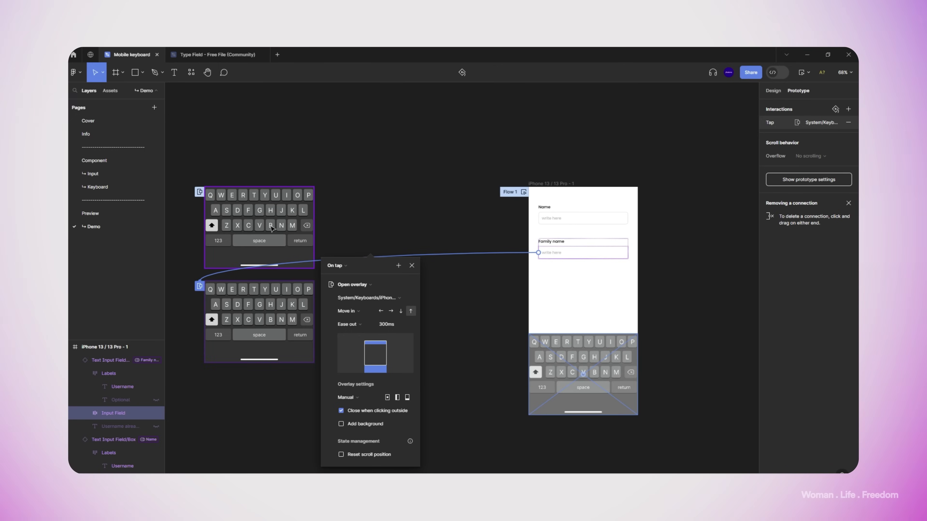
pyautogui.click(589, 340)
# Step: Adjust the Name field's keyboard overlay at the phone bottom and start the prototype preview
pyautogui.click(461, 219)
pyautogui.moveTo(598, 377); pyautogui.dragTo(598, 374)
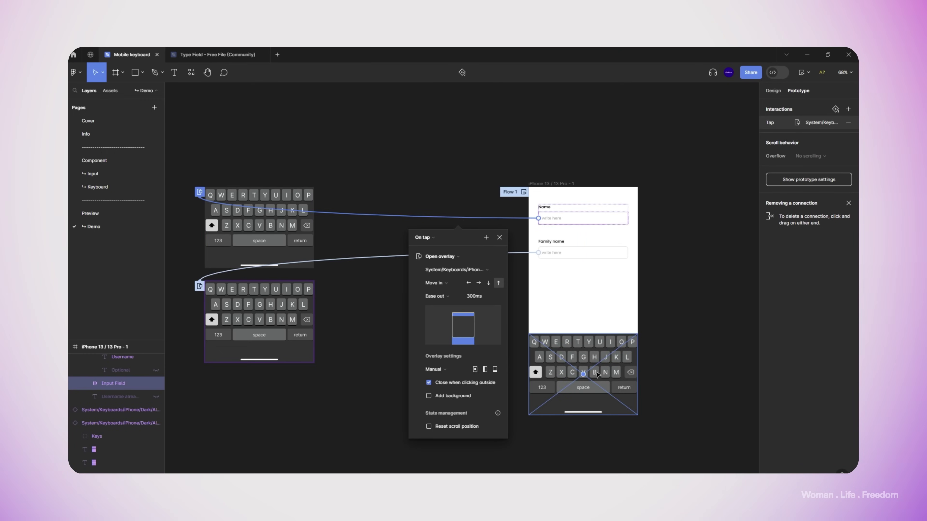
pyautogui.click(801, 72)
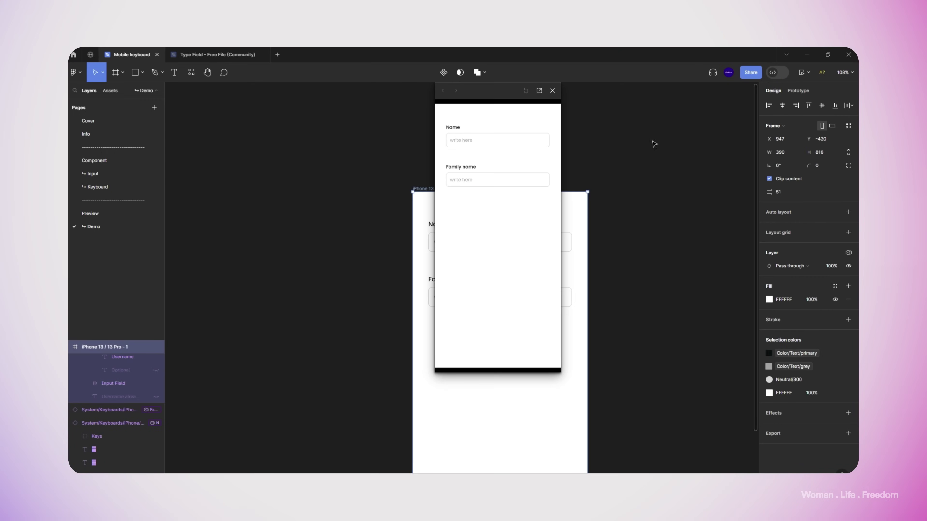
# Step: In the preview, type 'fgh' into Family name and confirm Name still reads 'write here'
pyautogui.click(466, 182)
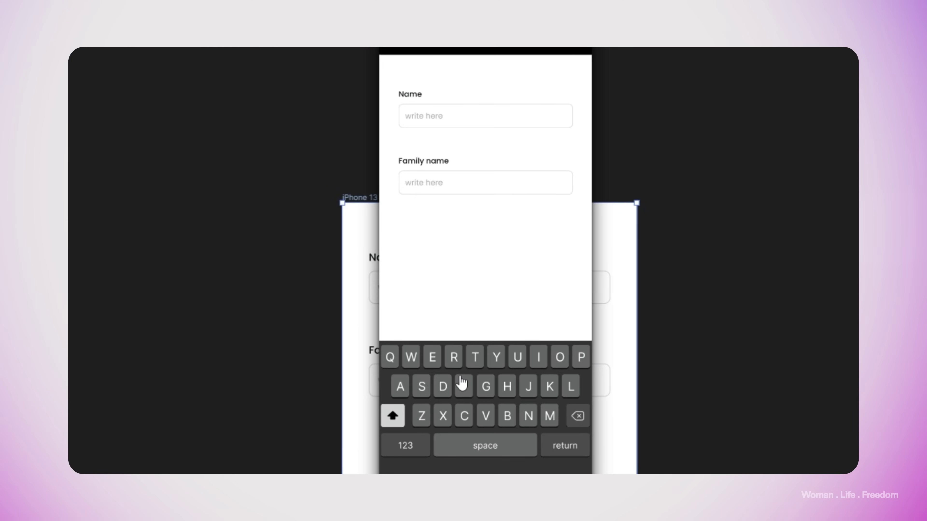
pyautogui.click(462, 384)
pyautogui.click(473, 115)
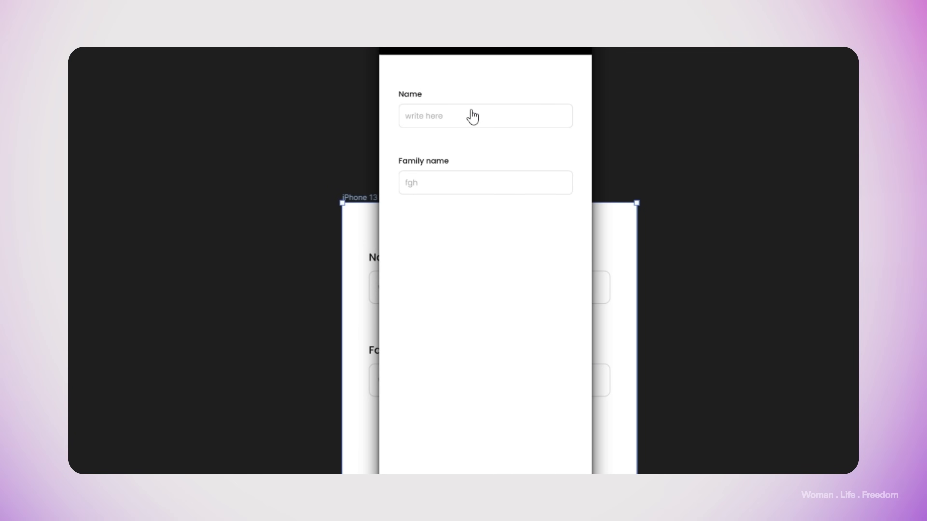